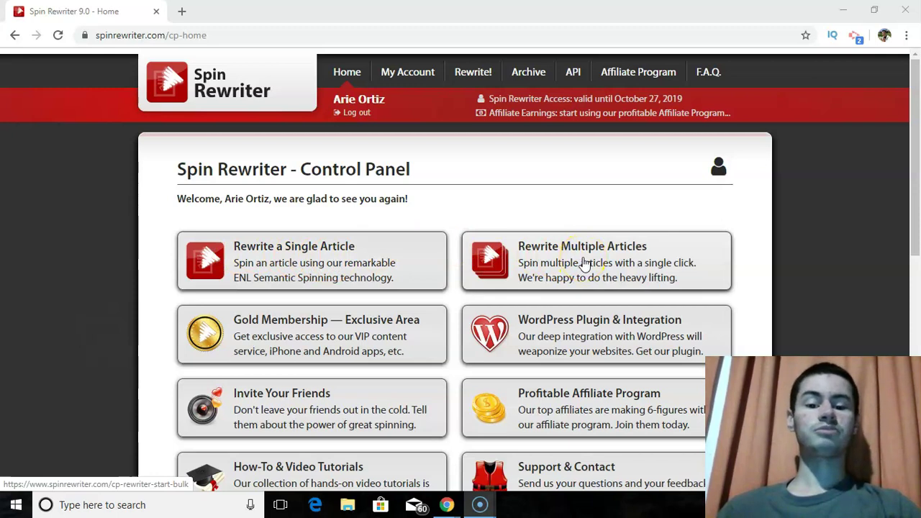
- Look over the control panel's options and open the page for rewriting a single article
left_click_drag(918, 145, 919, 203)
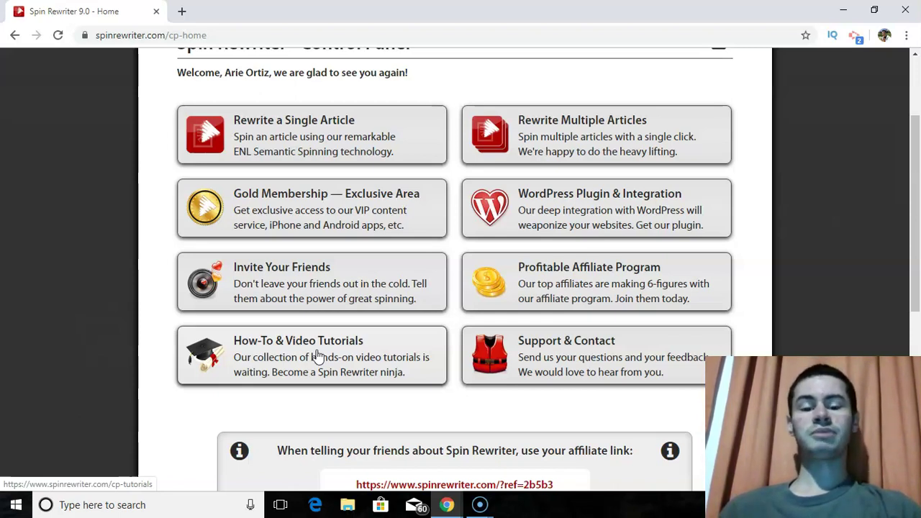
left_click_drag(916, 234, 919, 170)
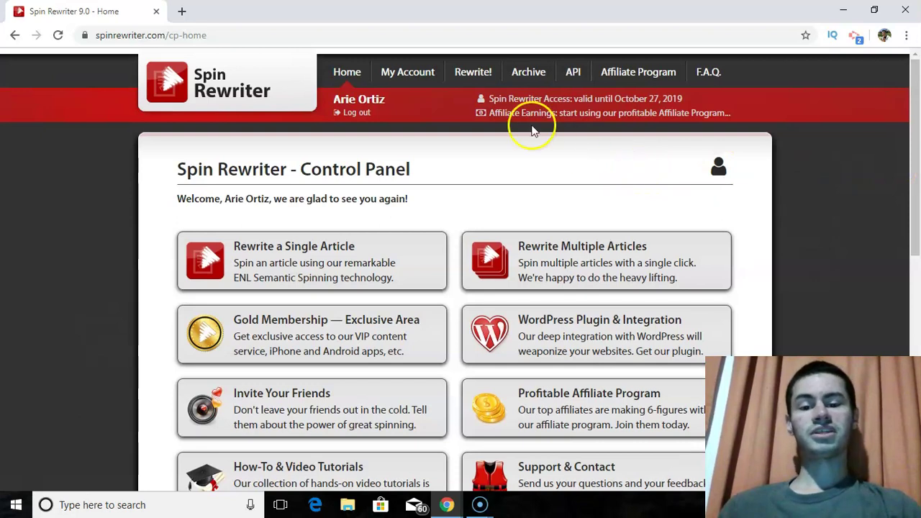
left_click(473, 75)
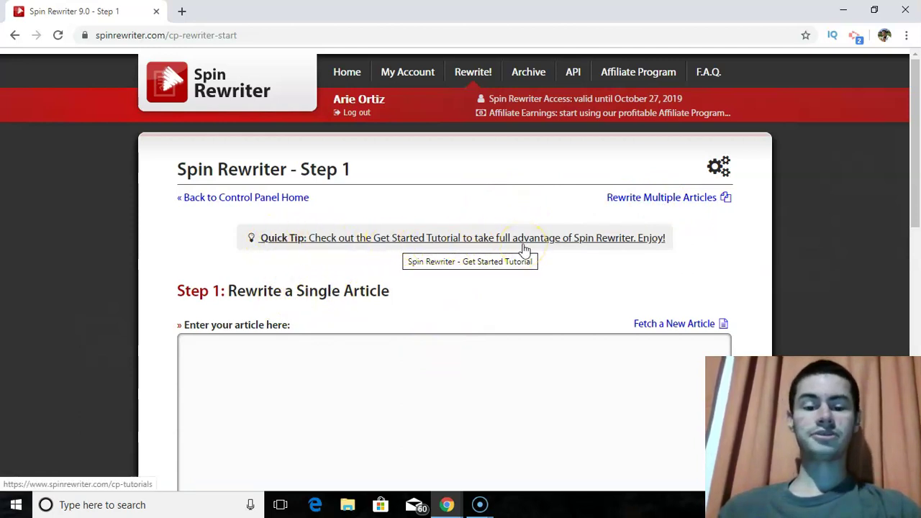
- Start fetching a new article with "how to play the guitar" as the primary keyword
left_click_drag(916, 113, 917, 185)
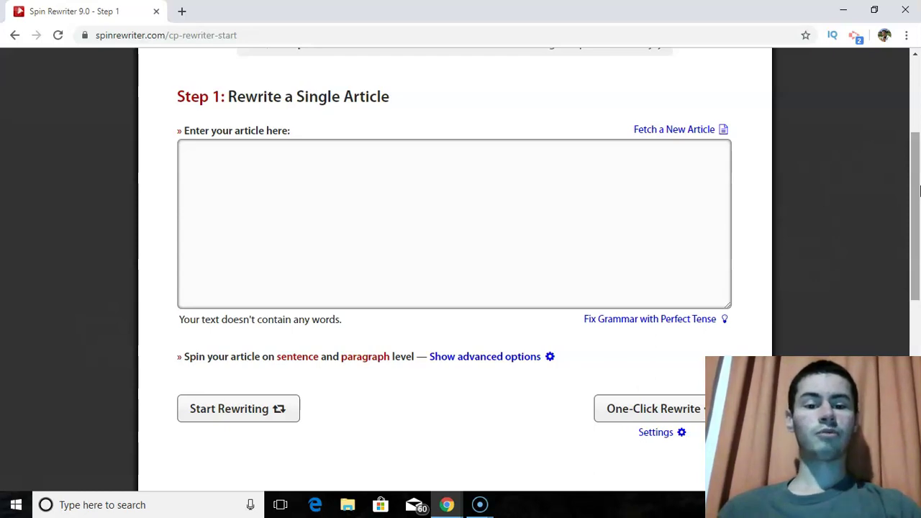
left_click(666, 131)
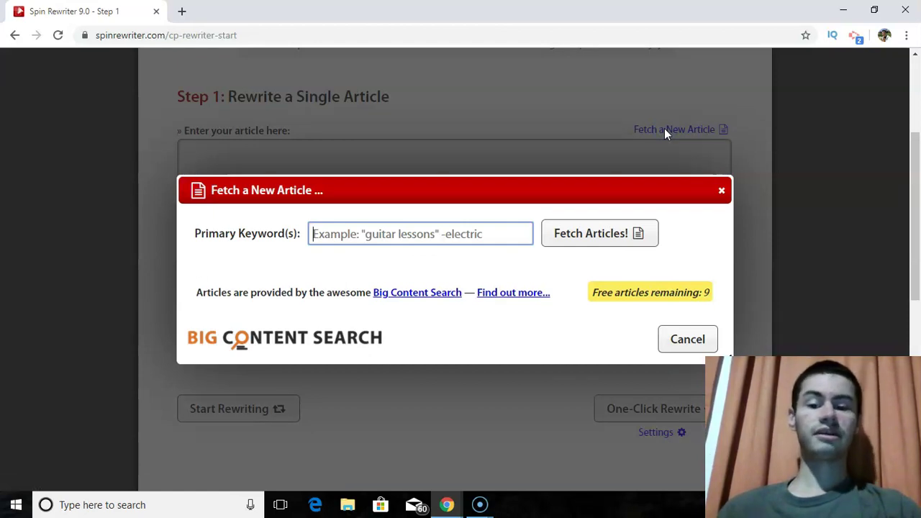
type("how to")
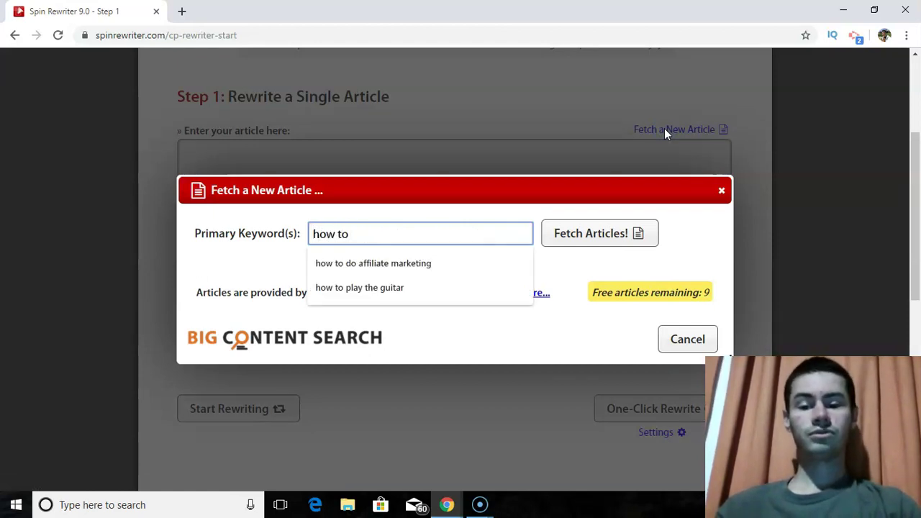
key("Down")
key("Down")
key("Return")
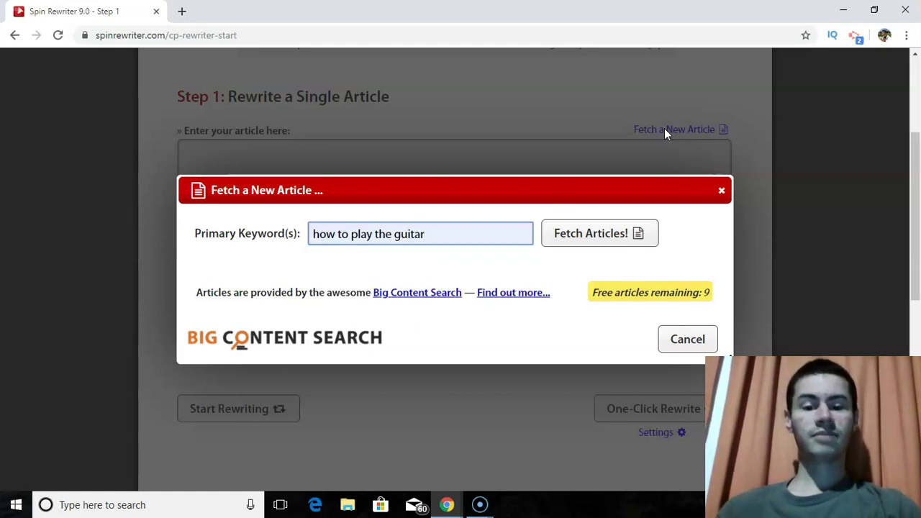
left_click(591, 238)
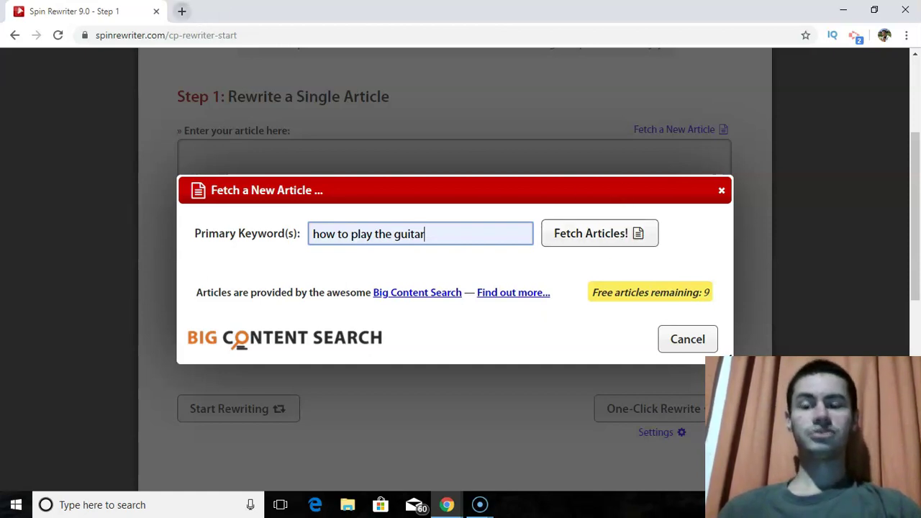
- Search Google for "how to play the guitar" in a new tab and open the ChordBuddy beginners' guide
left_click(181, 10)
type("how to")
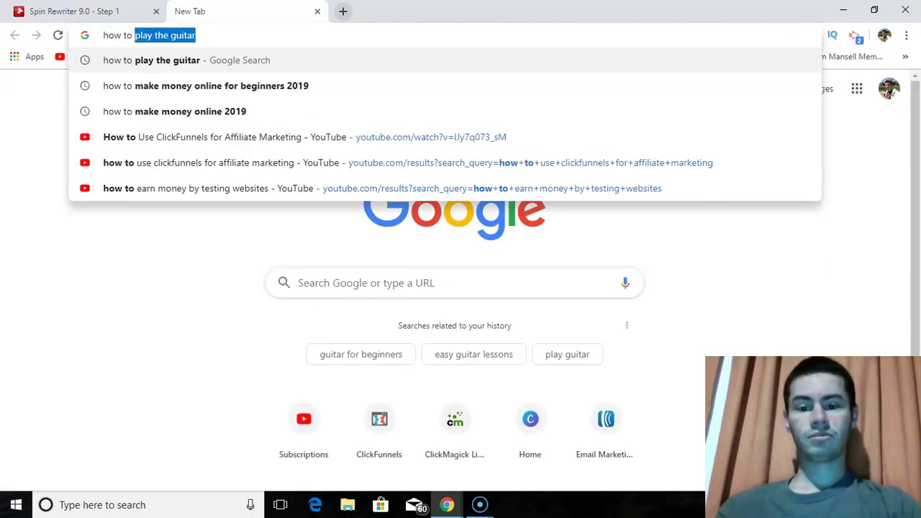
key("Return")
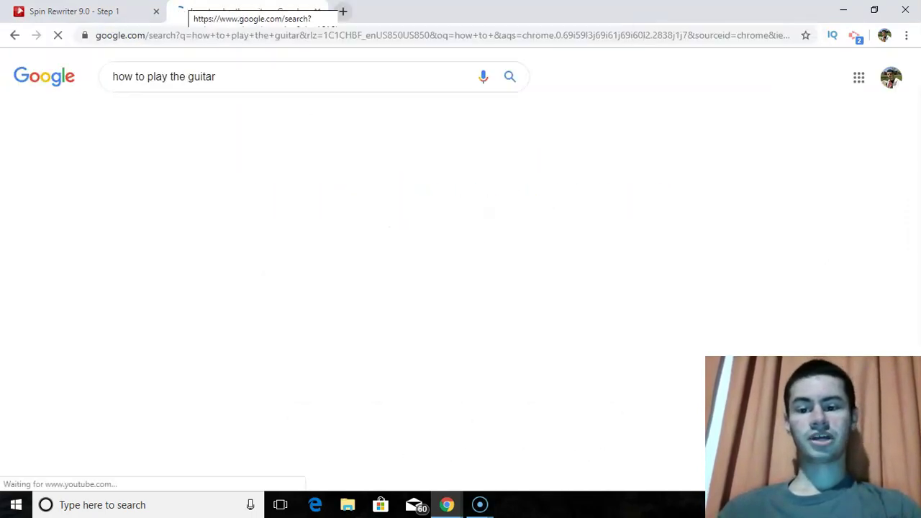
left_click(918, 113)
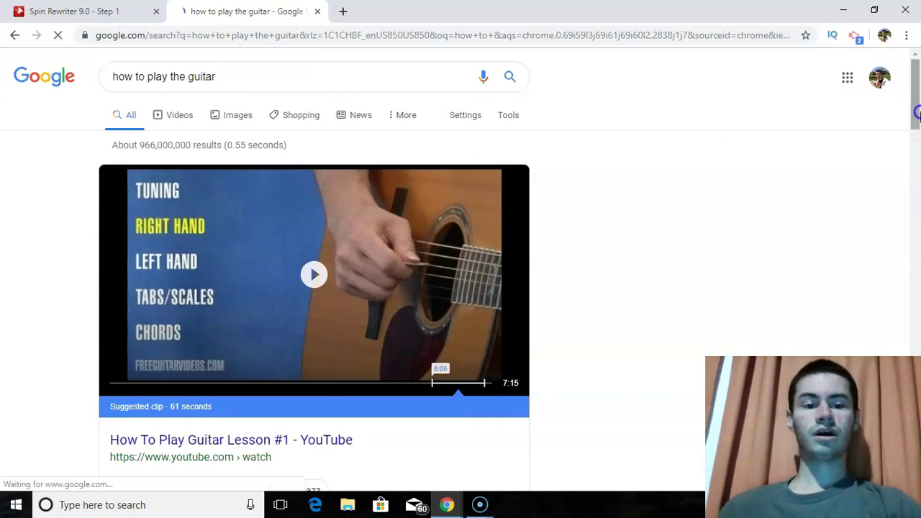
left_click_drag(918, 201, 916, 230)
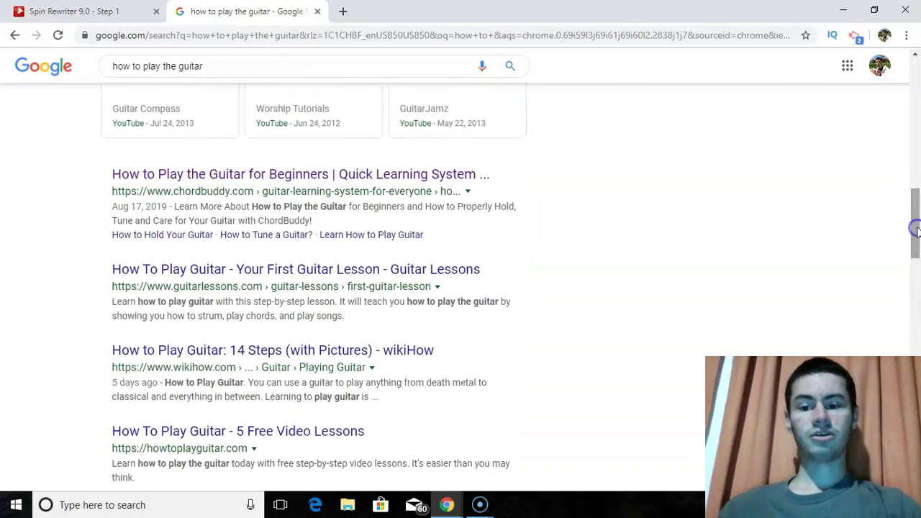
left_click(335, 176)
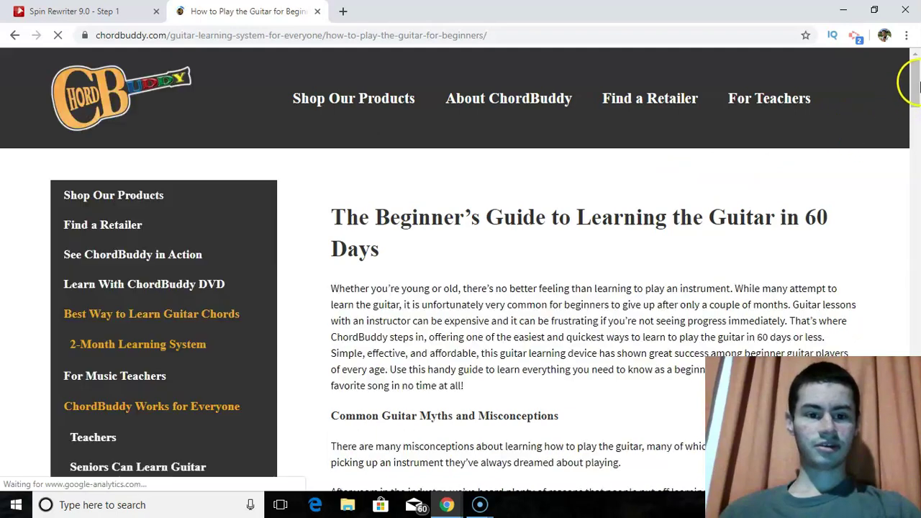
- Dismiss the discount popup and copy the guide's text from its title through the first paragraph under "Common Guitar Myths and Misconceptions"
left_click_drag(917, 90, 914, 313)
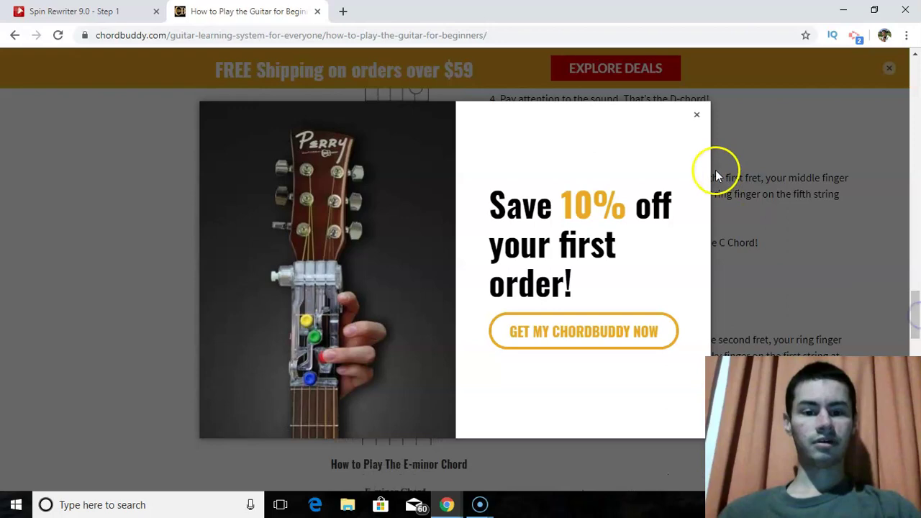
left_click(698, 117)
left_click_drag(914, 304, 916, 98)
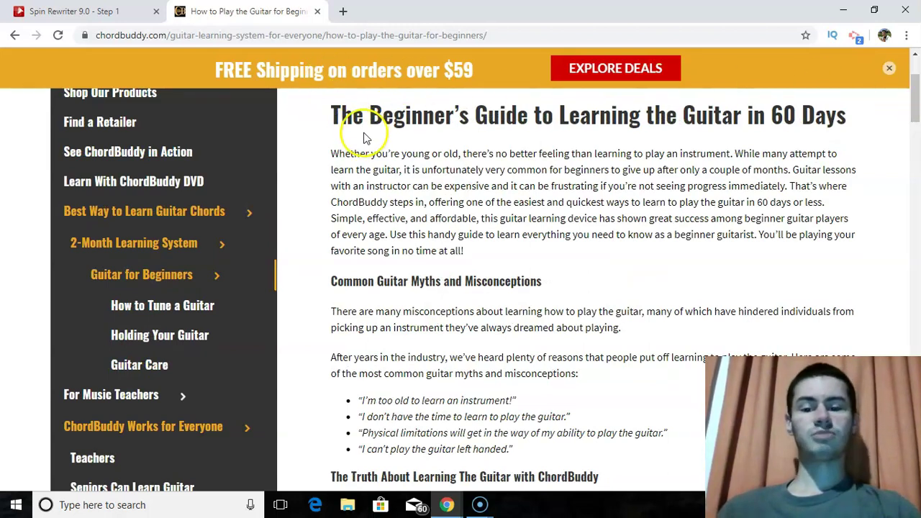
left_click(332, 114)
left_click_drag(342, 118, 647, 335)
key("ctrl+c")
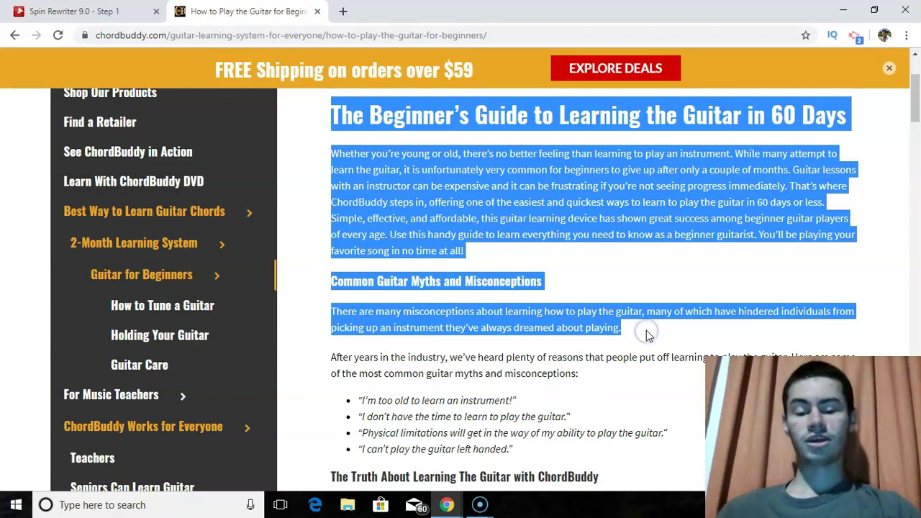
- Close Spin Rewriter's article fetching dialog, paste the copied text as the article, and add a blank line after its title
left_click_drag(569, 226, 732, 200)
left_click(721, 191)
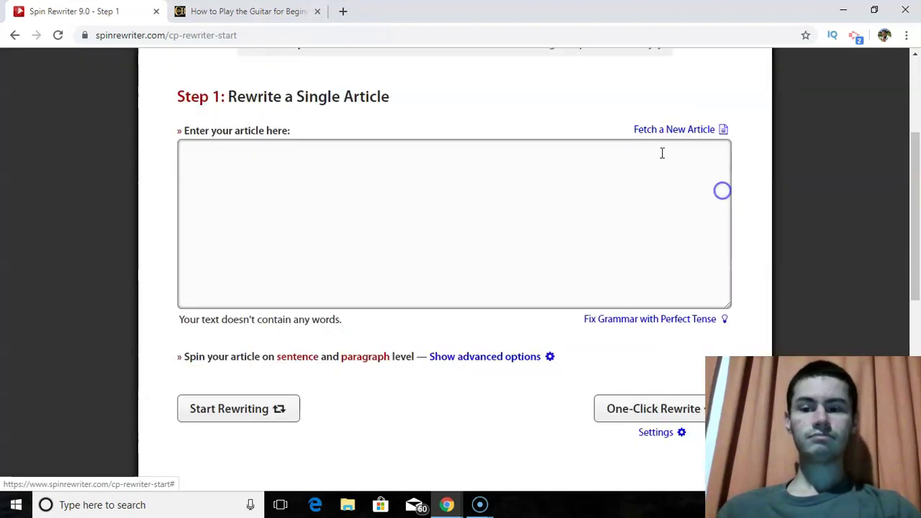
left_click(314, 198)
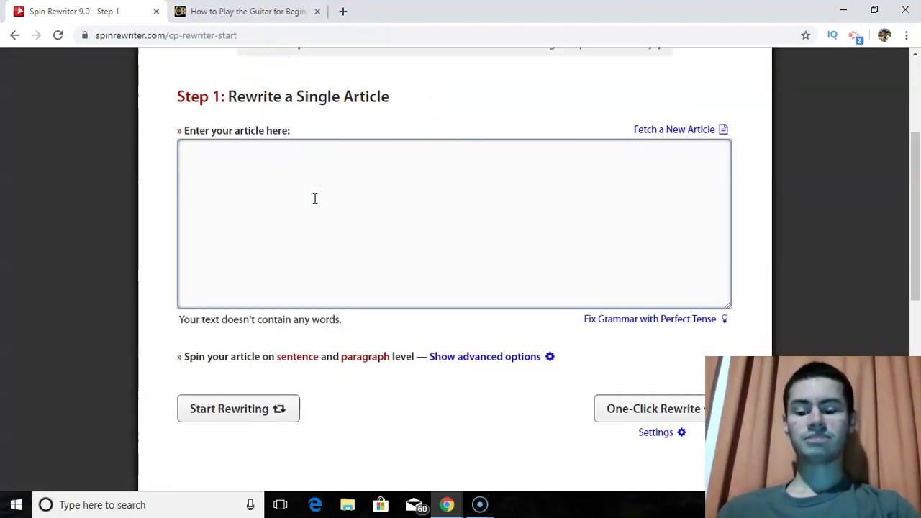
key("ctrl+v")
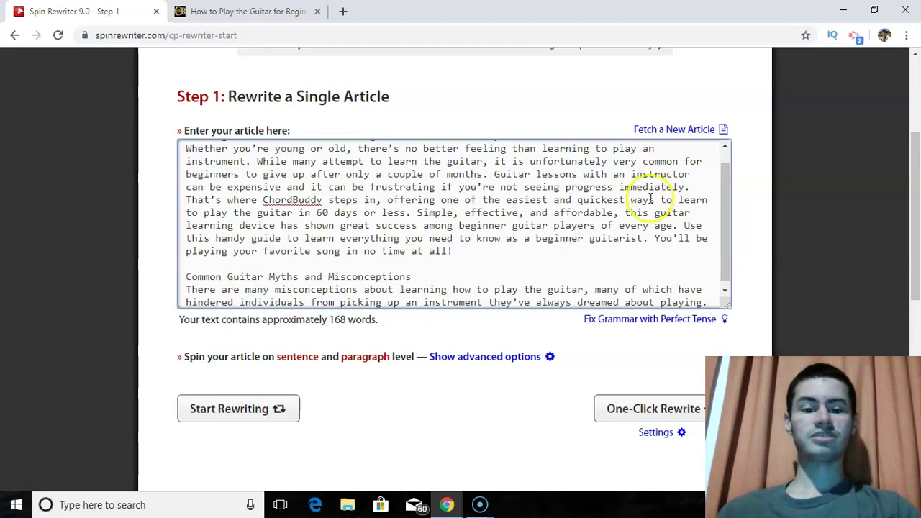
left_click_drag(725, 196, 725, 172)
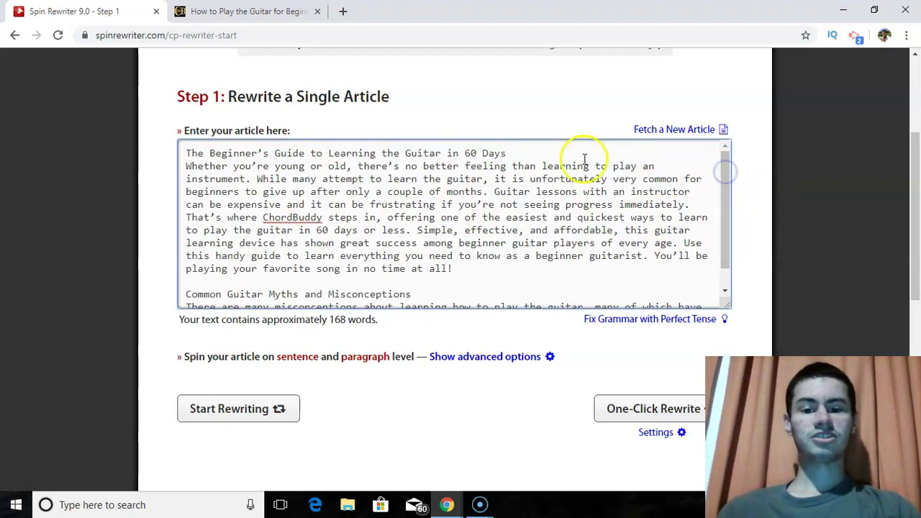
left_click(545, 152)
key("Return")
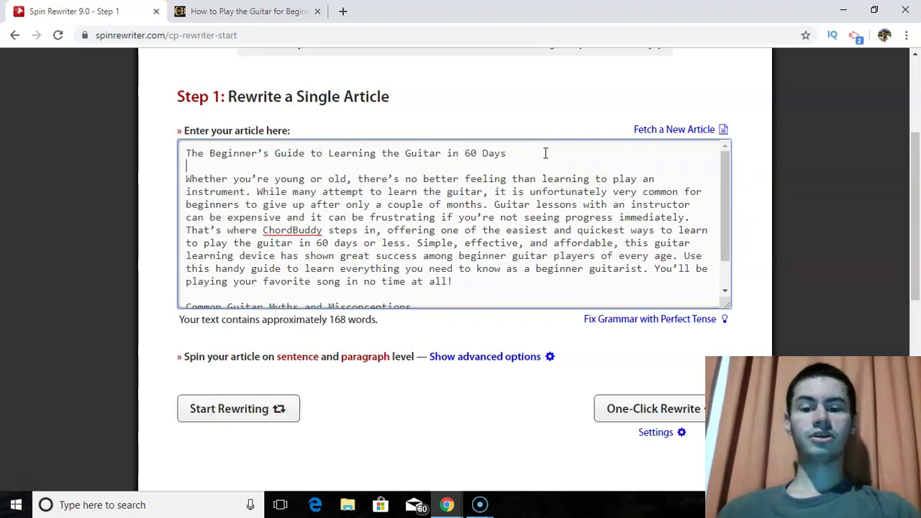
left_click(248, 12)
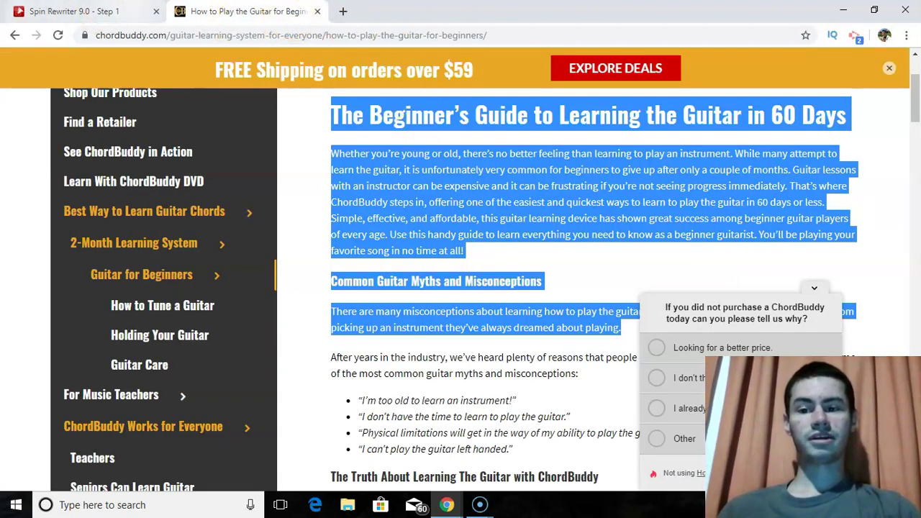
left_click(108, 12)
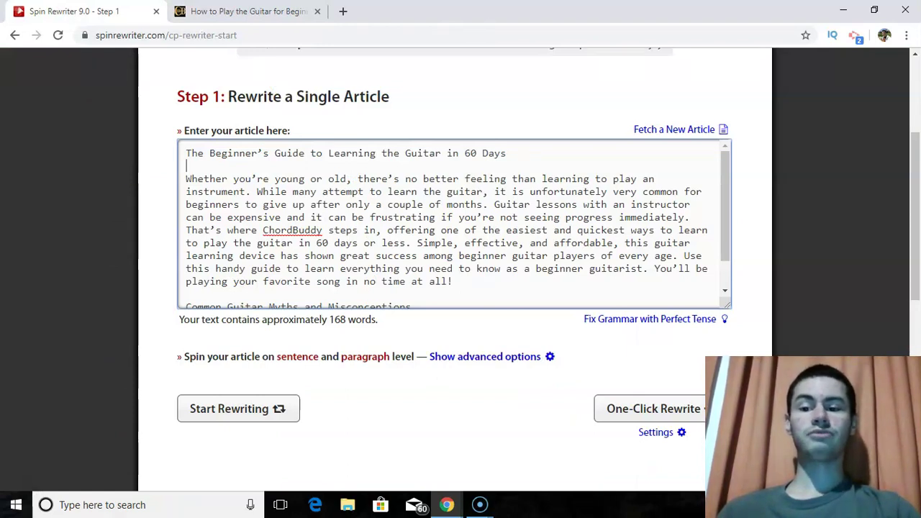
- View the Perfect Tense grammar-fixing integration for the article and close its dialog
left_click_drag(918, 234, 919, 261)
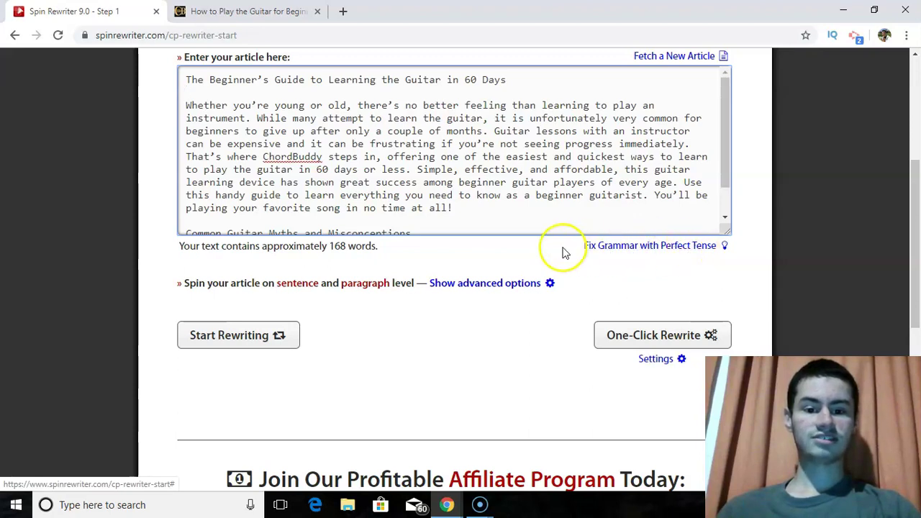
left_click(707, 253)
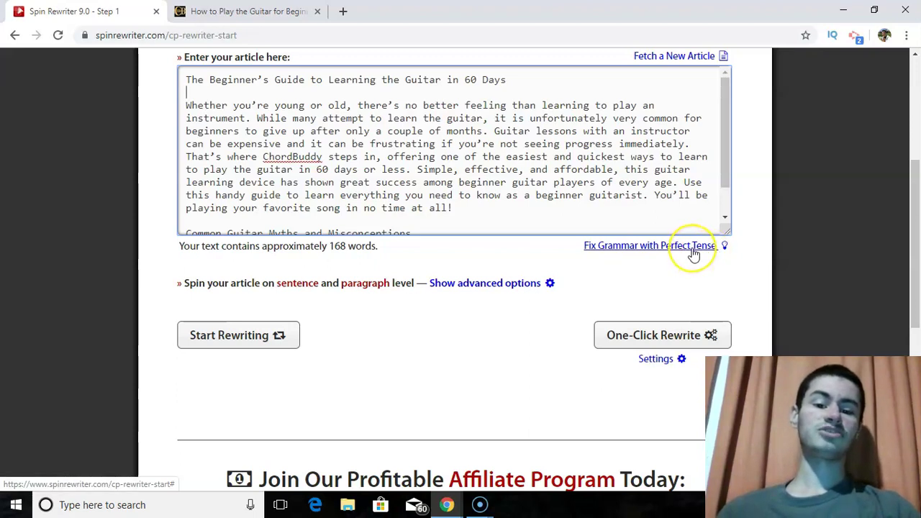
left_click(694, 248)
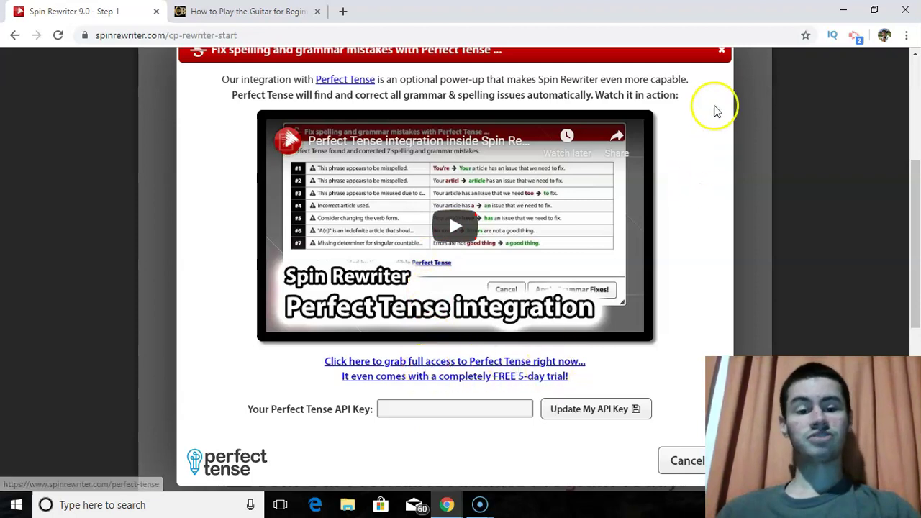
left_click(723, 54)
- Open the One-Click Rewrite settings and examine the finalizing, readability, nested spinning and protected keyword options
left_click_drag(909, 180, 890, 222)
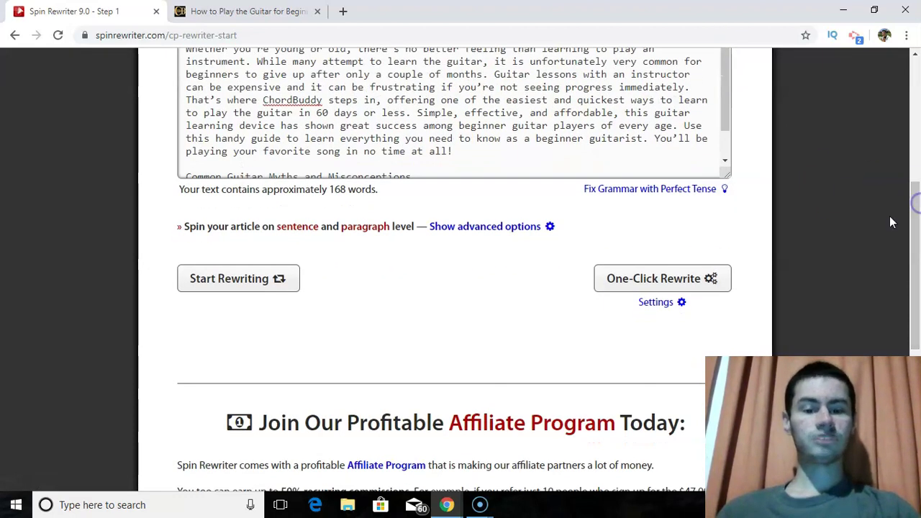
left_click(656, 303)
left_click_drag(918, 252, 891, 327)
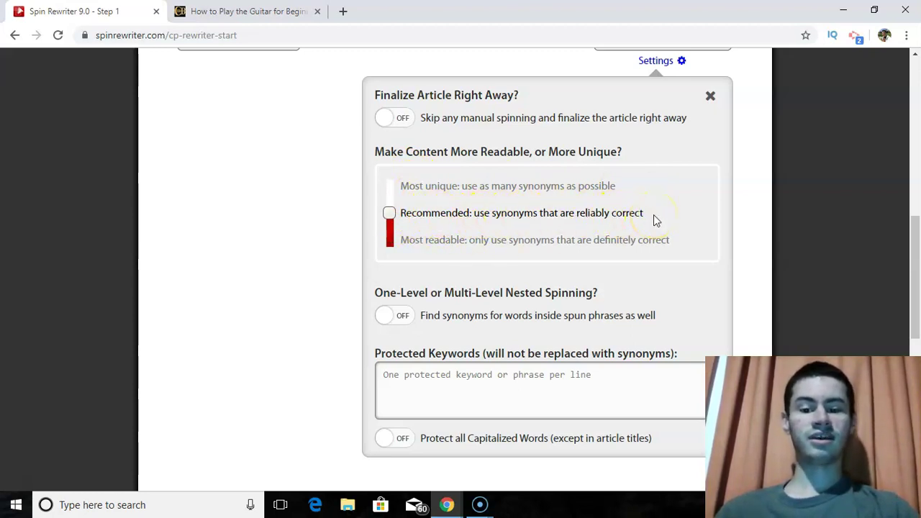
left_click_drag(908, 226, 917, 253)
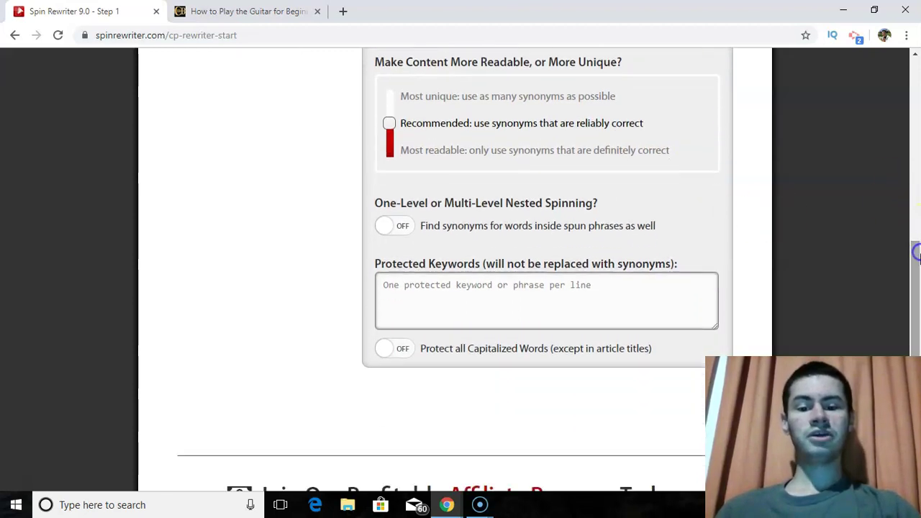
- Copy the word "learning" from the article and add it to the protected keywords
left_click(554, 287)
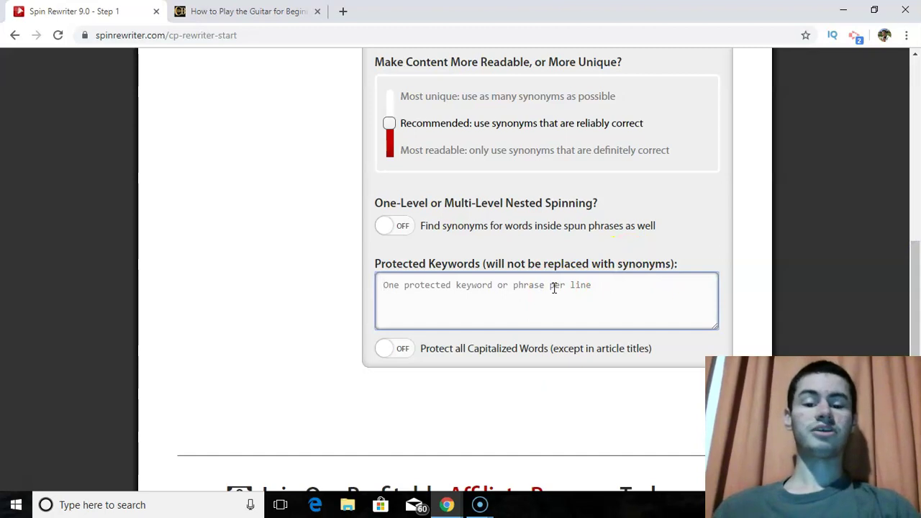
scroll(504, 274, "up", 6)
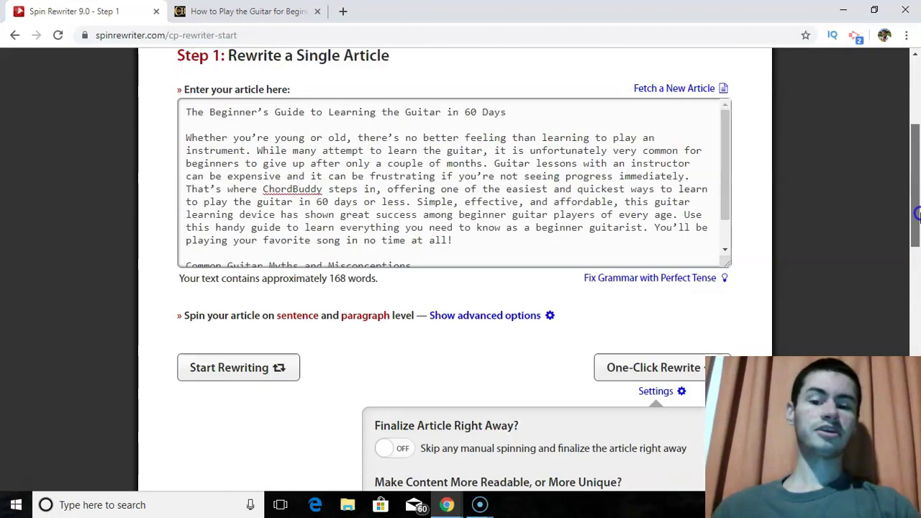
double_click(216, 235)
key("ctrl+c")
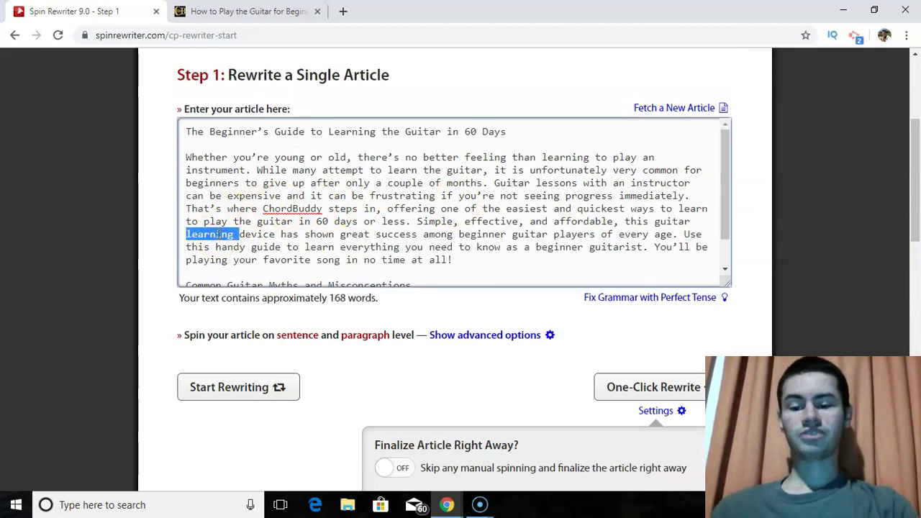
left_click_drag(911, 165, 918, 282)
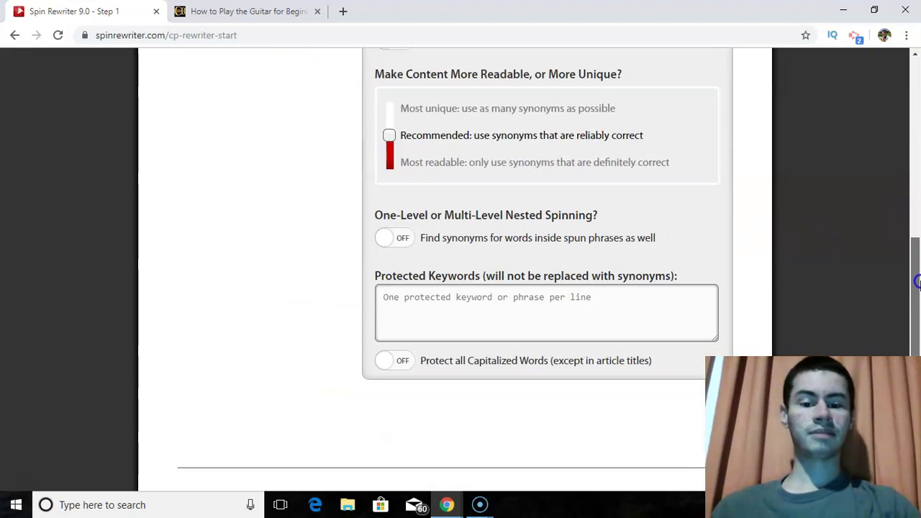
left_click(623, 289)
key("ctrl+v")
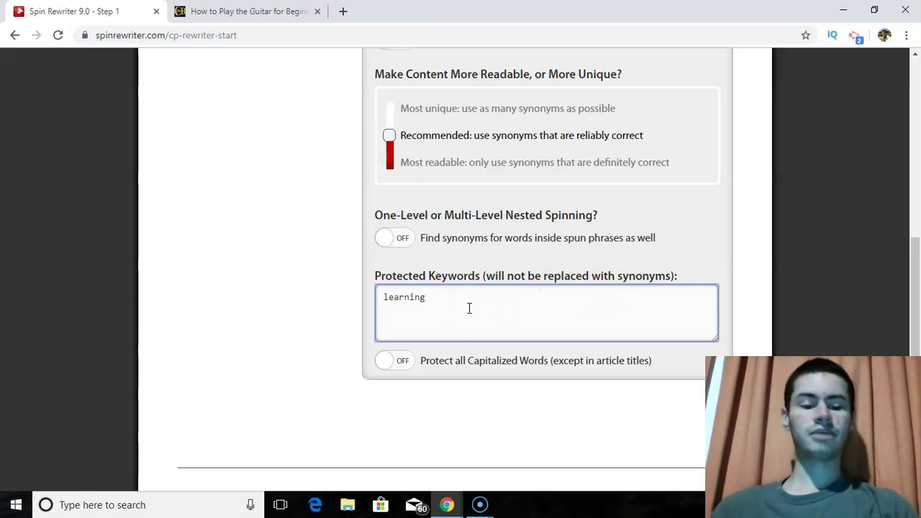
- Clear "learning" from the protected keywords
key("BackSpace")
key("BackSpace")
key("BackSpace")
key("BackSpace")
key("BackSpace")
key("BackSpace")
key("BackSpace")
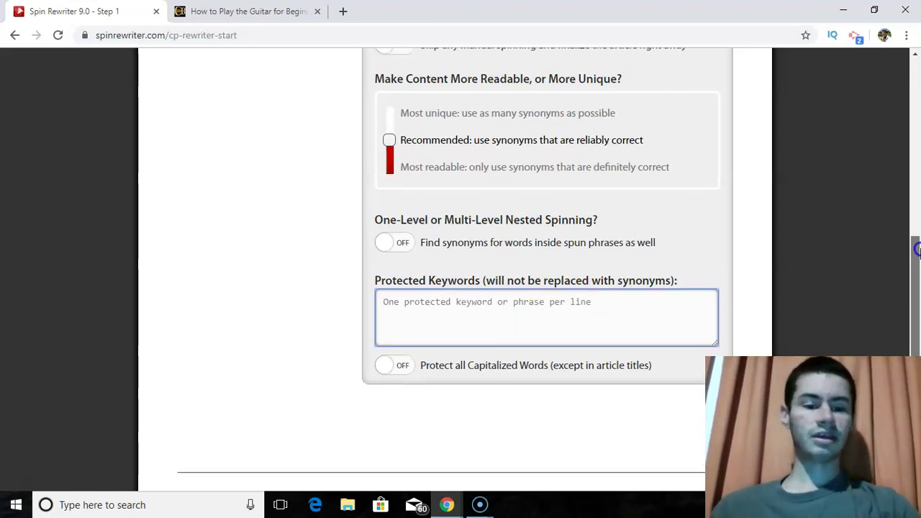
- Close the One-Click Rewrite settings, then view the advanced sentence and paragraph spinning options and hide them again
left_click_drag(916, 245, 915, 196)
left_click(708, 209)
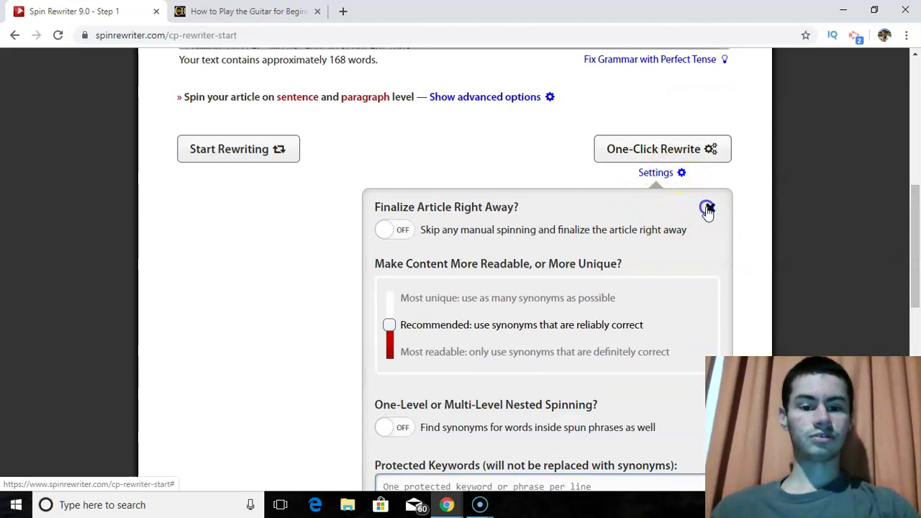
left_click_drag(916, 280, 915, 245)
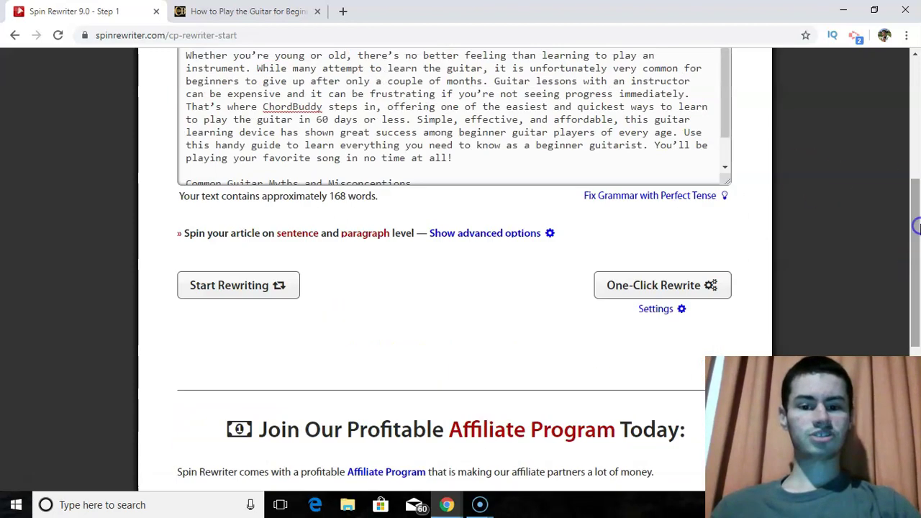
left_click(480, 233)
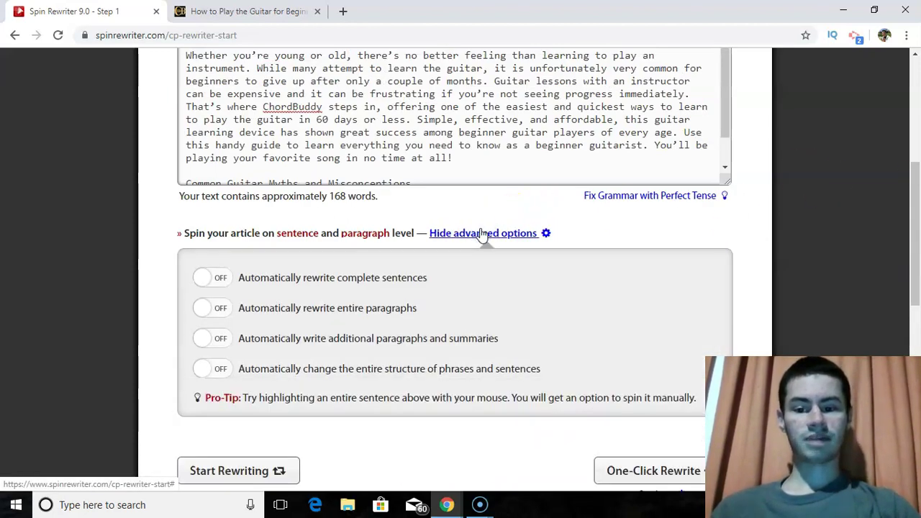
left_click(483, 234)
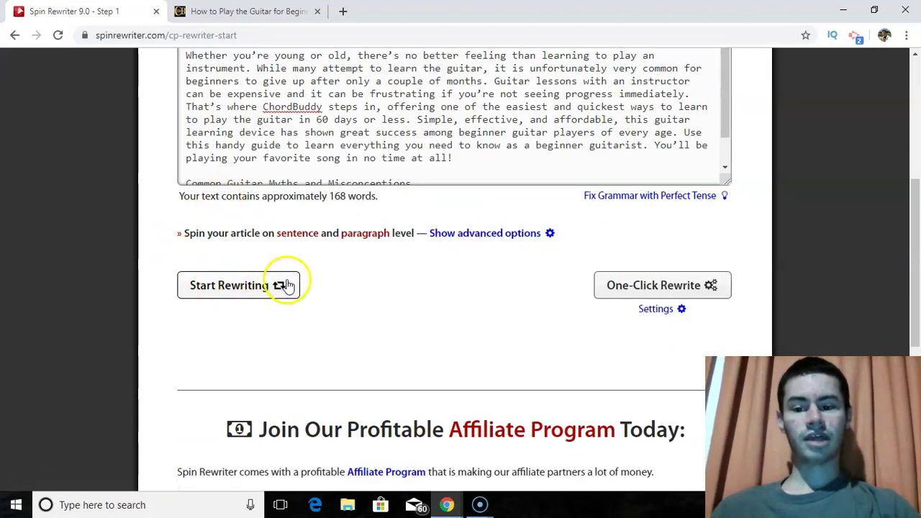
- Start rewriting the article and add "Regardless if" as a synonym for "Whether" in the first paragraph
left_click(225, 288)
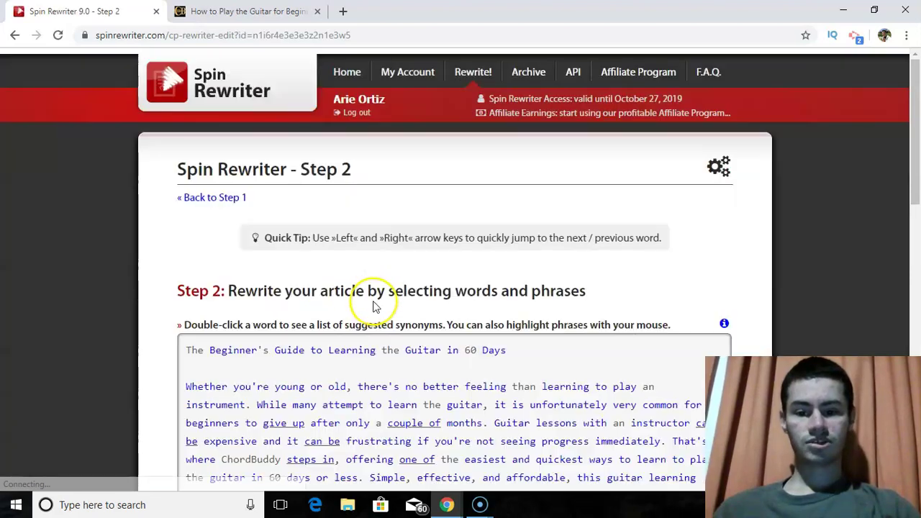
left_click_drag(917, 137, 918, 225)
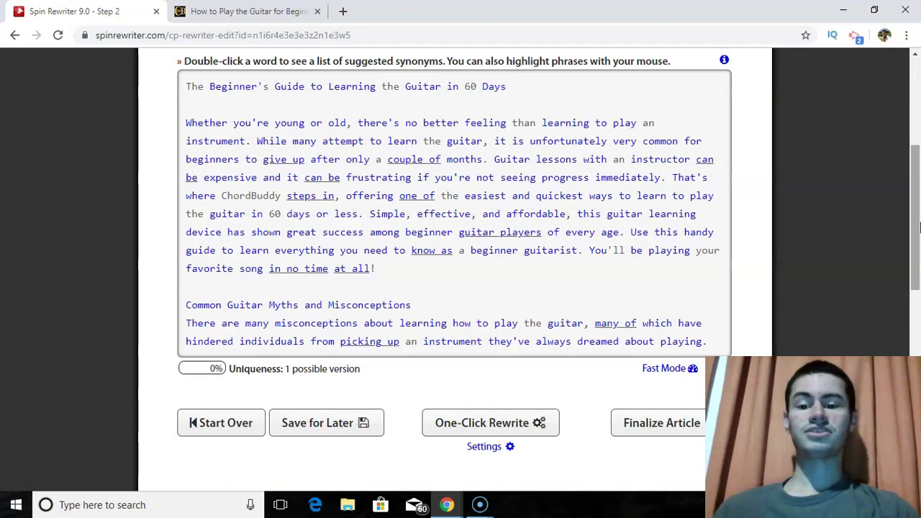
double_click(204, 124)
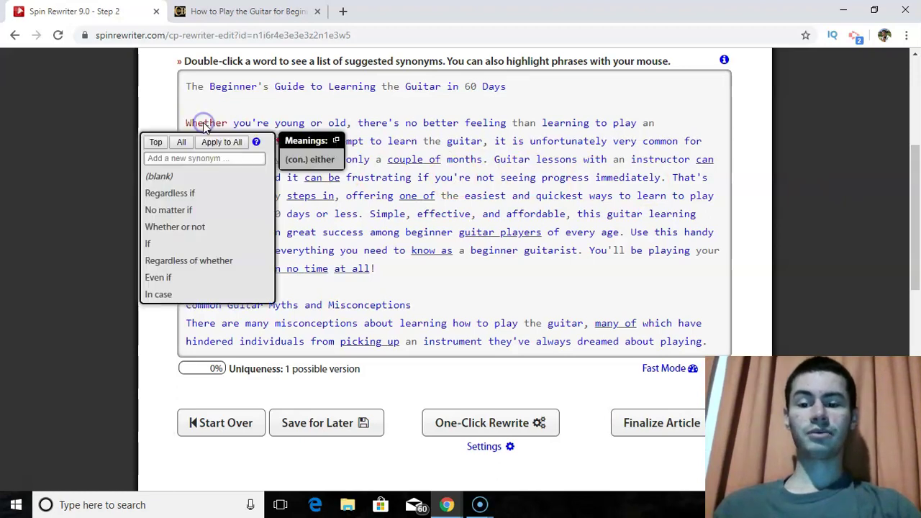
left_click(178, 196)
left_click(202, 196)
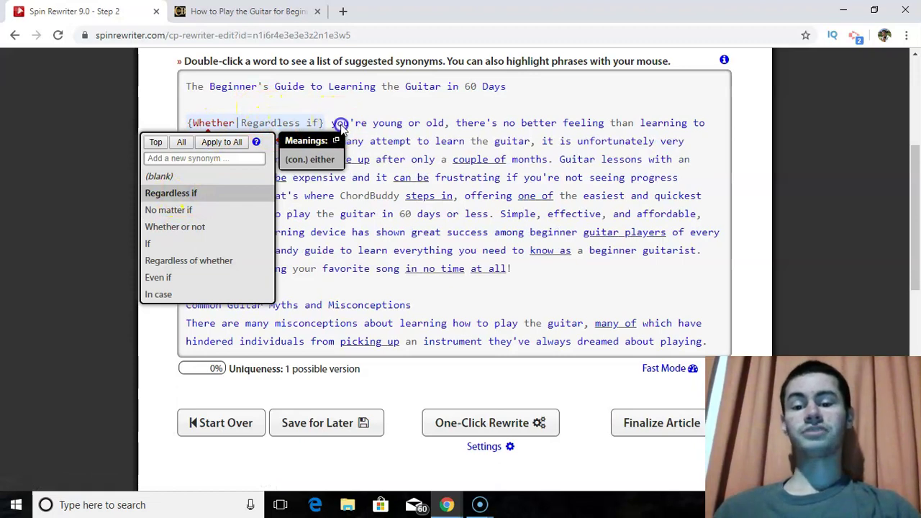
left_click(455, 124)
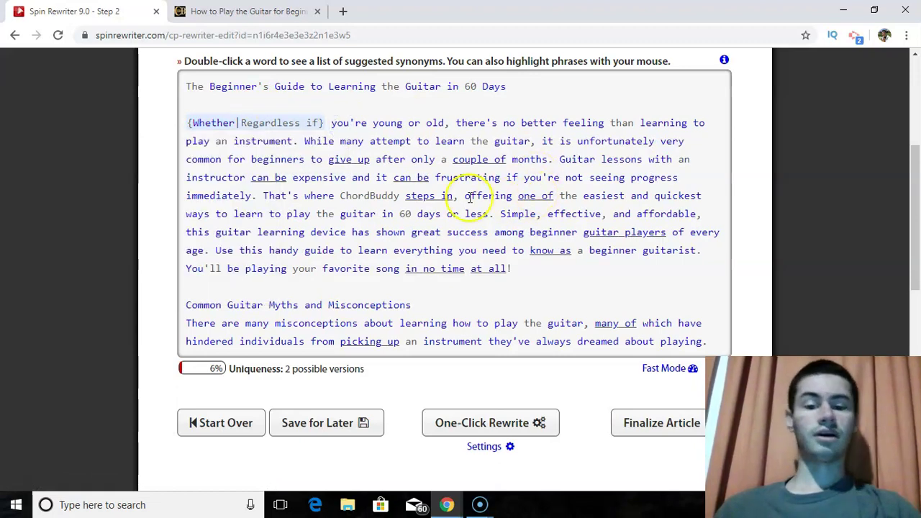
- Add the synonym "costly" for "expensive" and "discouraging" for "frustrating" in the first paragraph
double_click(325, 177)
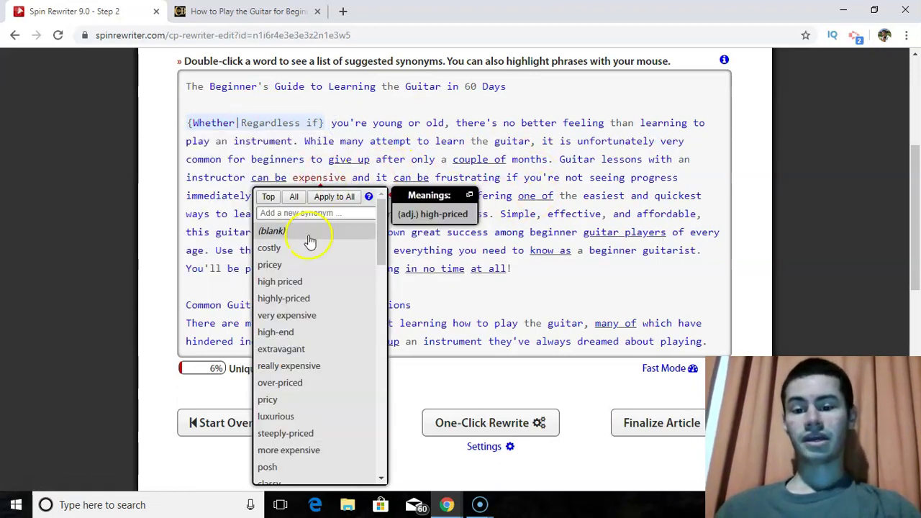
left_click(300, 248)
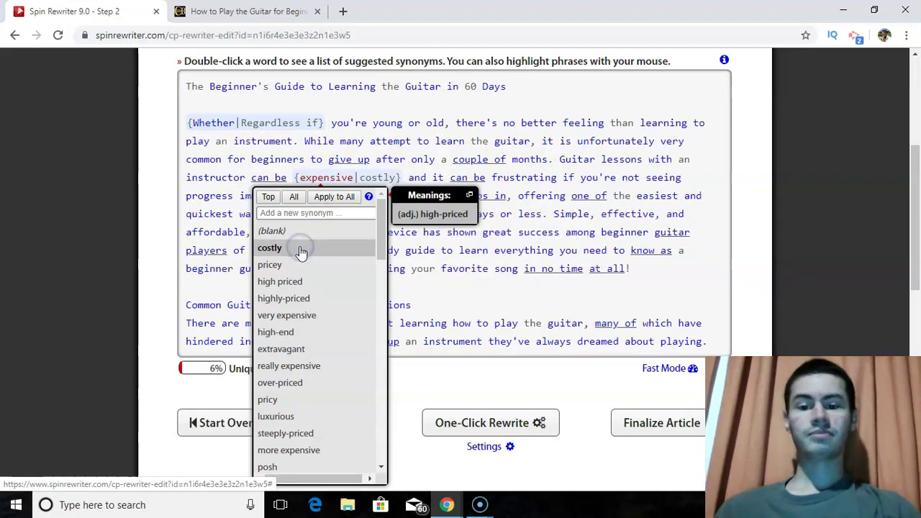
double_click(526, 177)
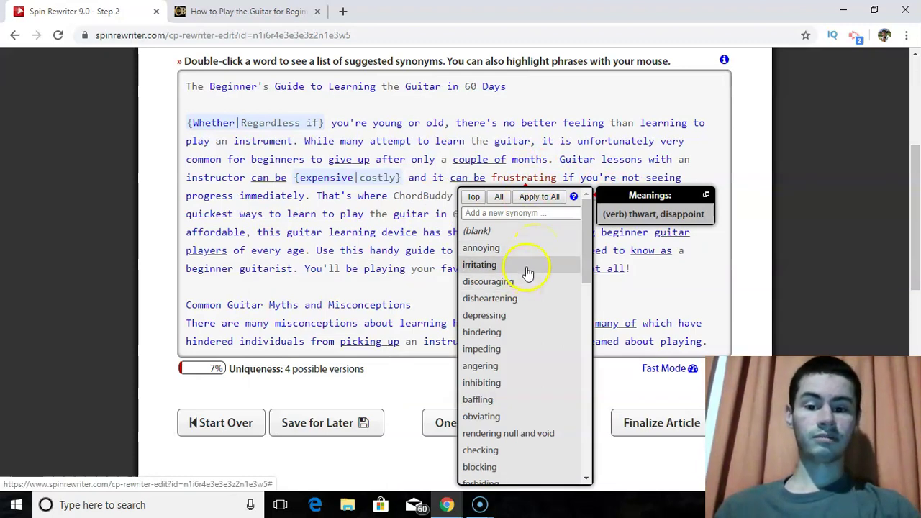
left_click(525, 281)
left_click(410, 250)
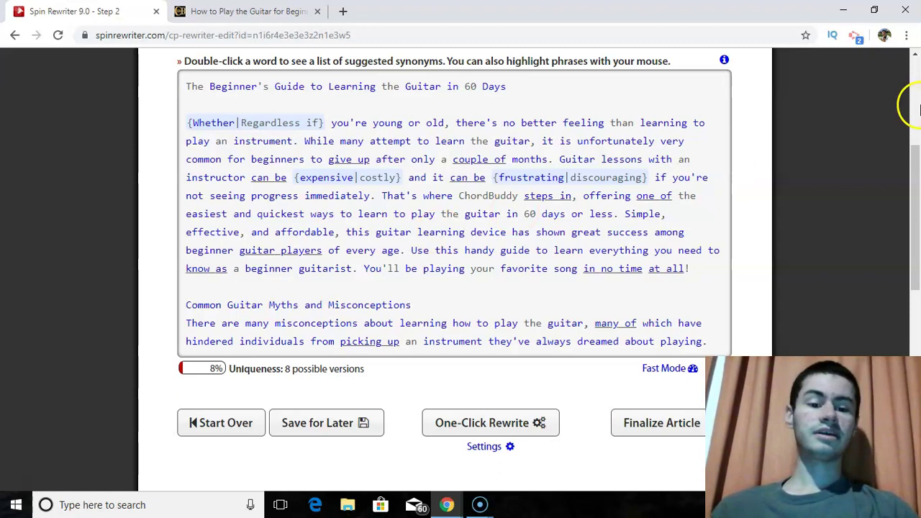
- Run One-Click Rewrite on the whole article and finalize it
left_click_drag(917, 164, 917, 220)
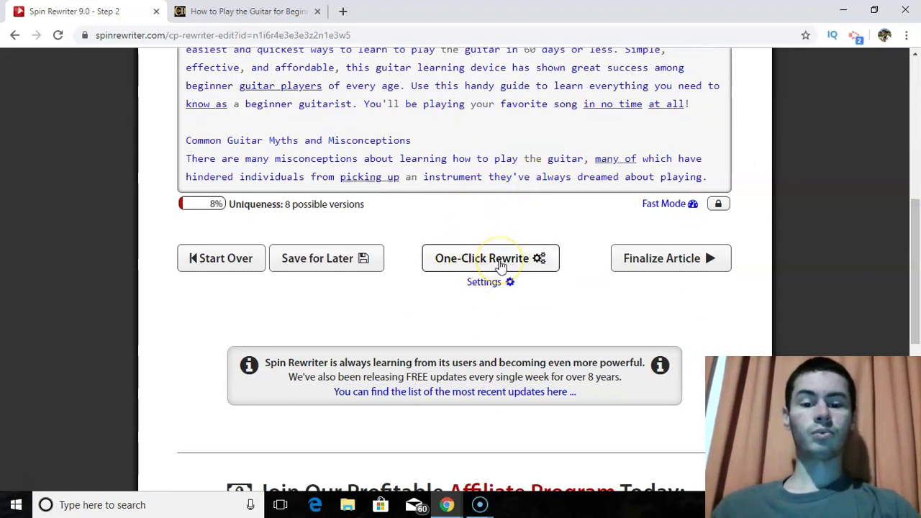
left_click(502, 265)
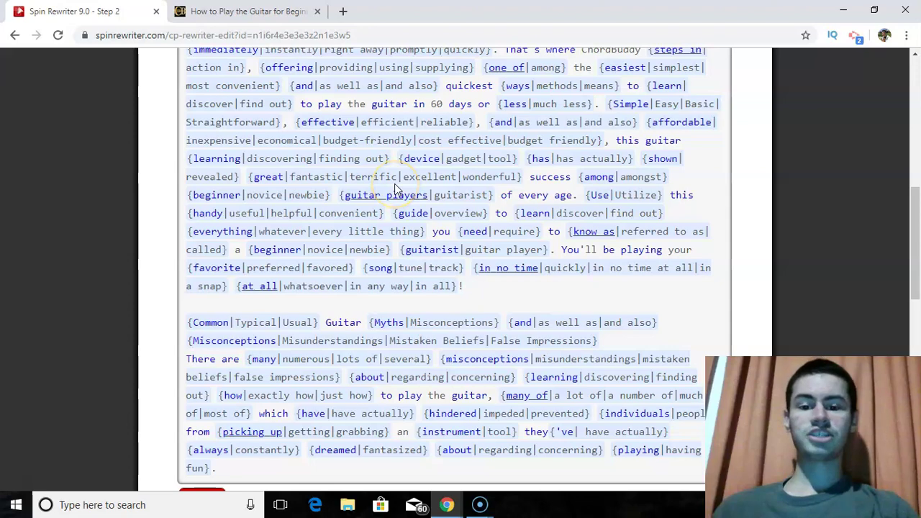
left_click_drag(916, 208, 914, 268)
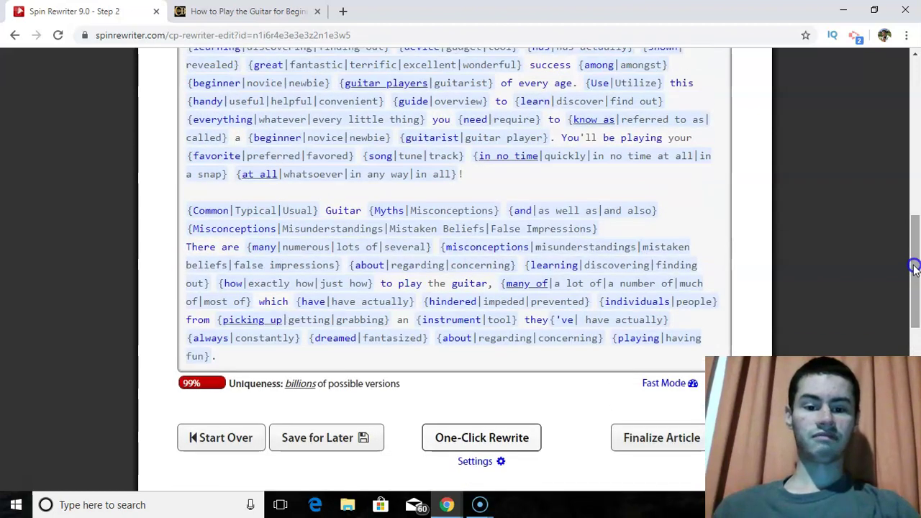
left_click(679, 440)
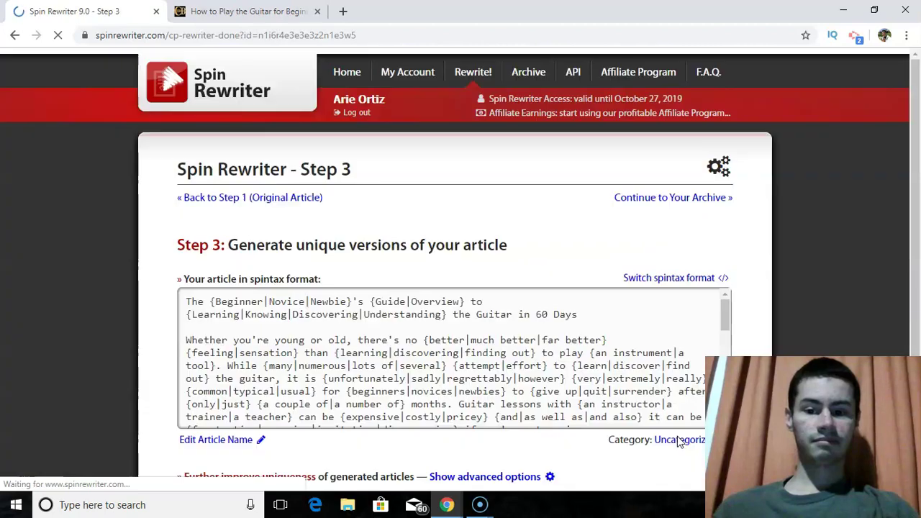
- Show the advanced options for improving the uniqueness of generated articles and open the relevant image search
left_click_drag(911, 120, 918, 204)
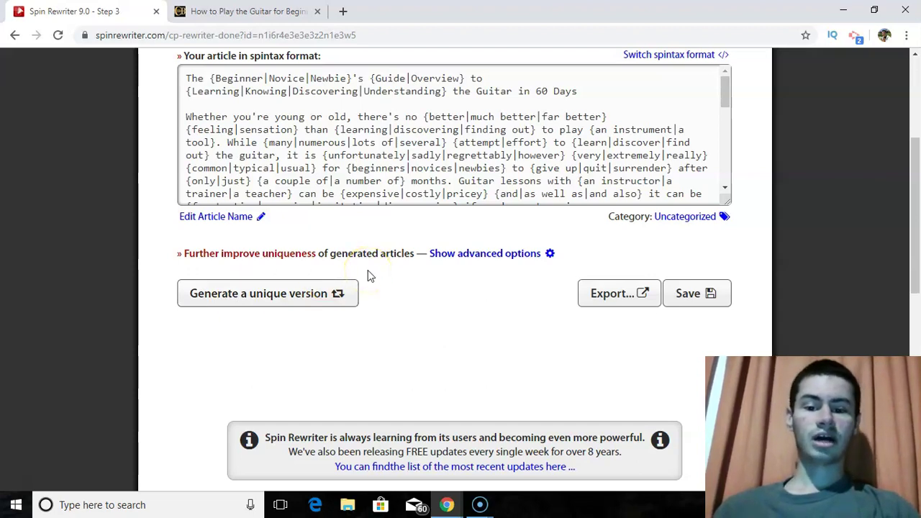
left_click(471, 259)
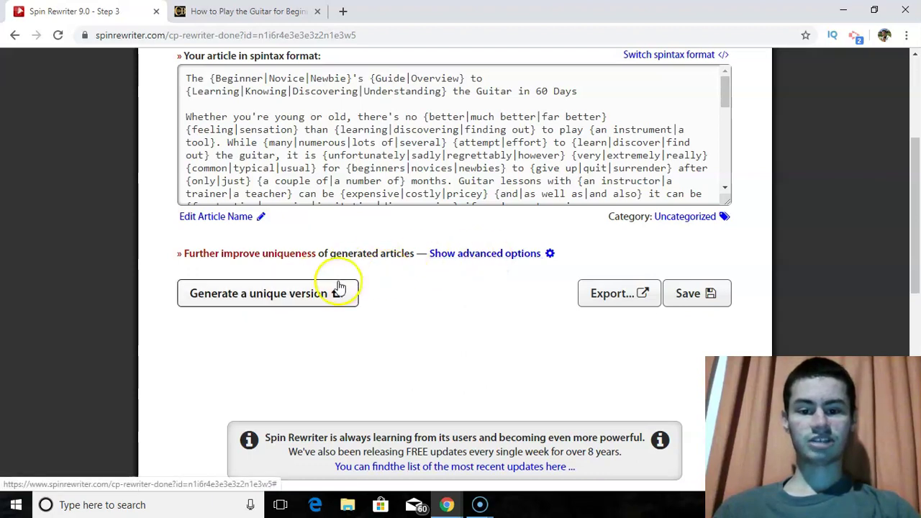
left_click(493, 257)
left_click(491, 256)
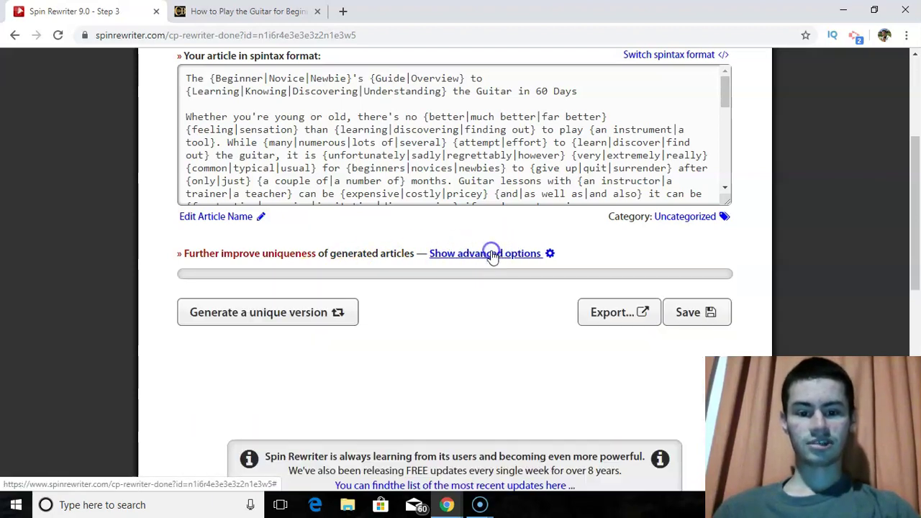
left_click(470, 257)
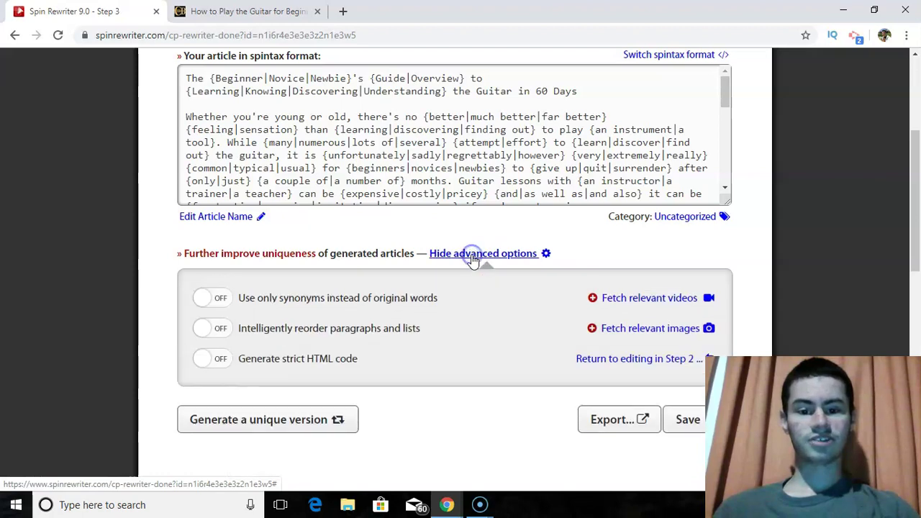
left_click(635, 336)
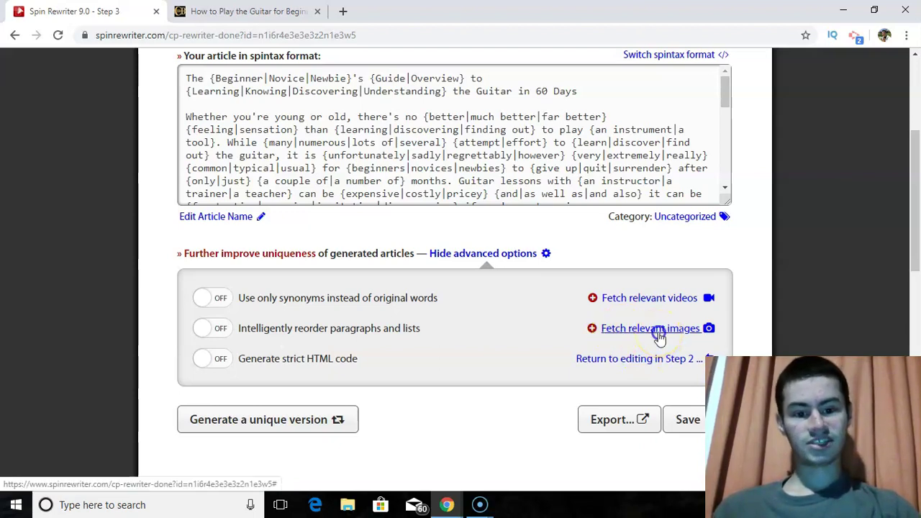
left_click(659, 336)
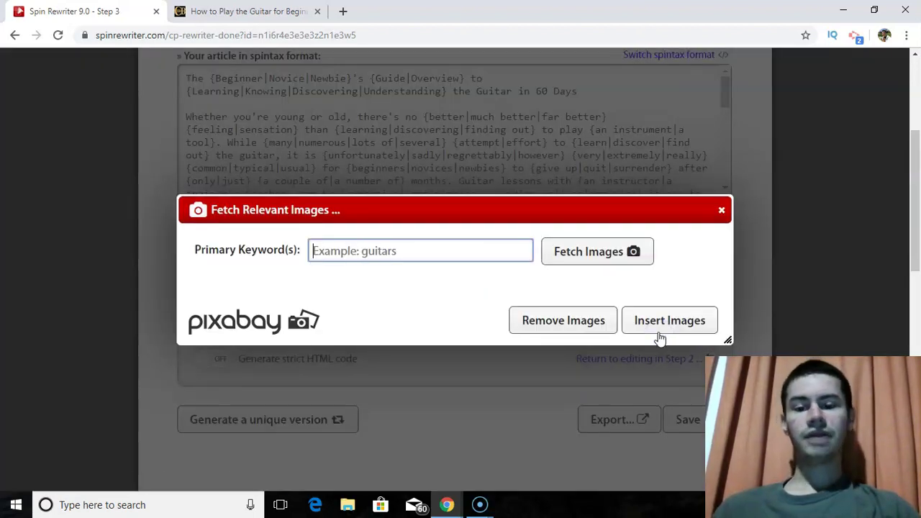
- Try to fetch images for the primary keyword "how to play the guitar"
left_click(466, 237)
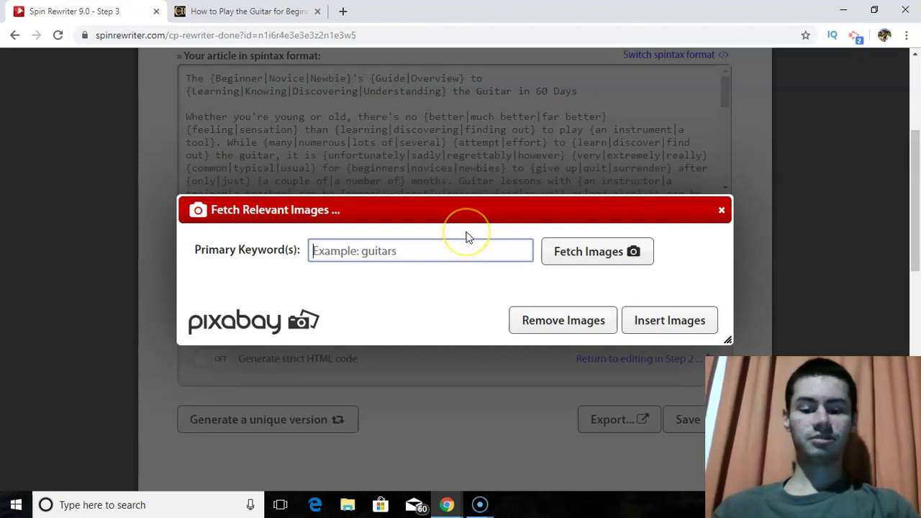
type("how to play the guitar")
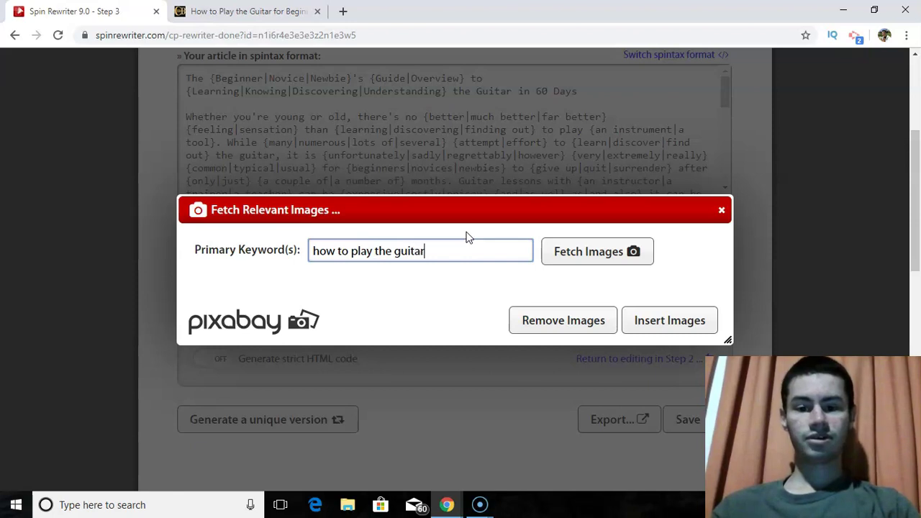
left_click(587, 258)
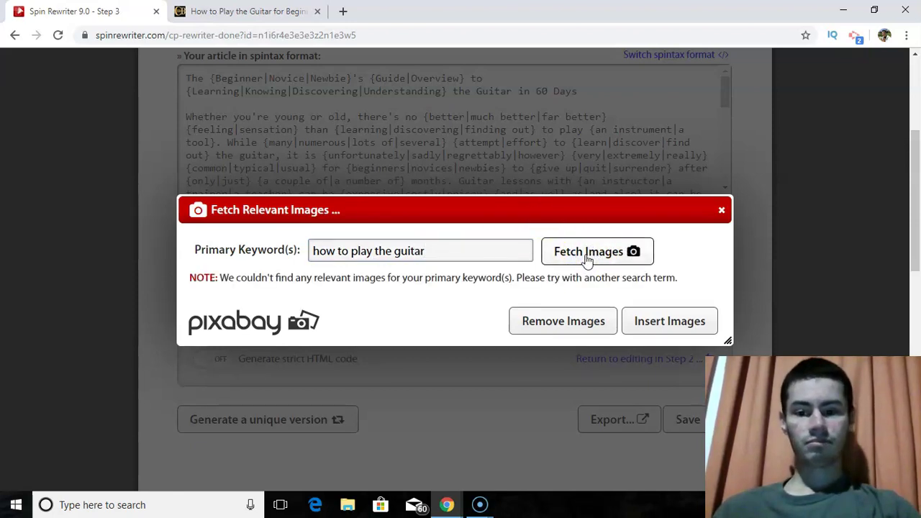
- Replace the primary keyword with "guitar" and fetch the relevant images
left_click(422, 247)
left_click_drag(429, 250, 292, 251)
type("gu")
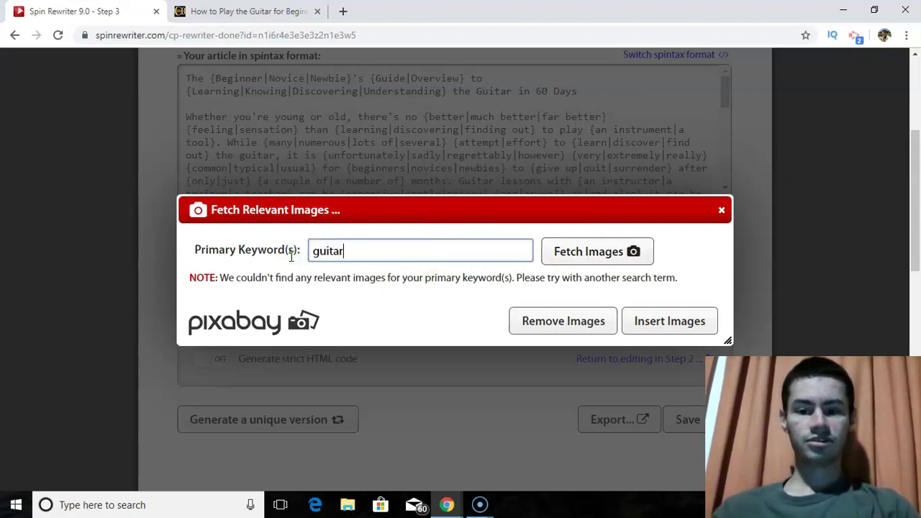
type("itar")
left_click(632, 252)
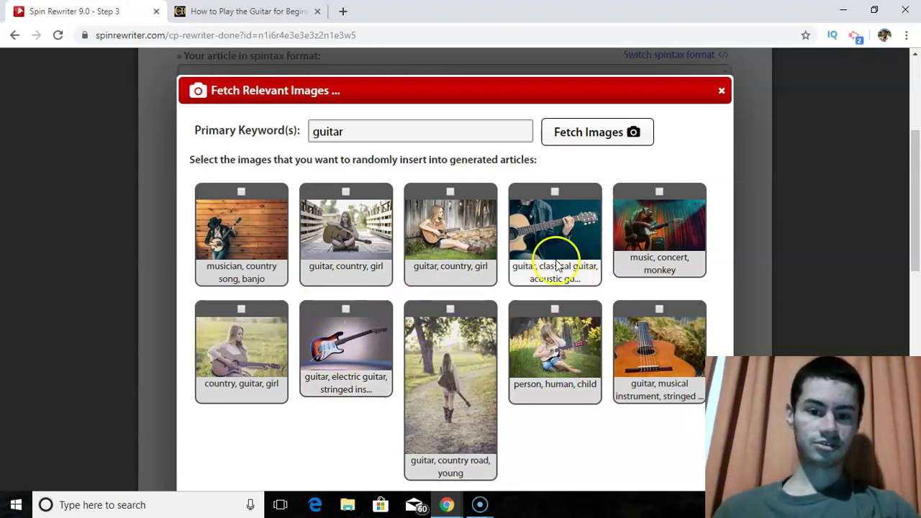
- Select the images of the girl with a guitar by the wooden fence and the electric guitar, and insert one per article
left_click(460, 229)
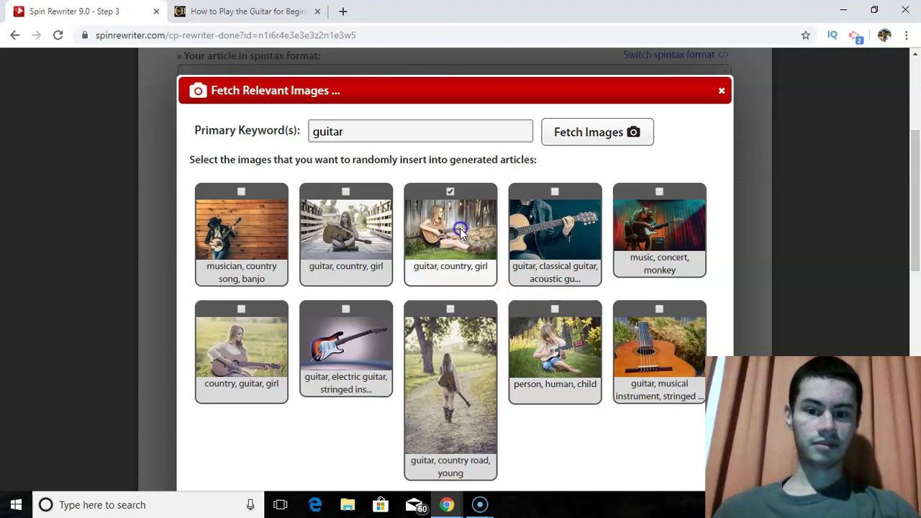
left_click(329, 228)
mouse_move(909, 216)
left_mouse_down()
mouse_move(914, 263)
mouse_move(914, 193)
mouse_move(915, 227)
left_mouse_up()
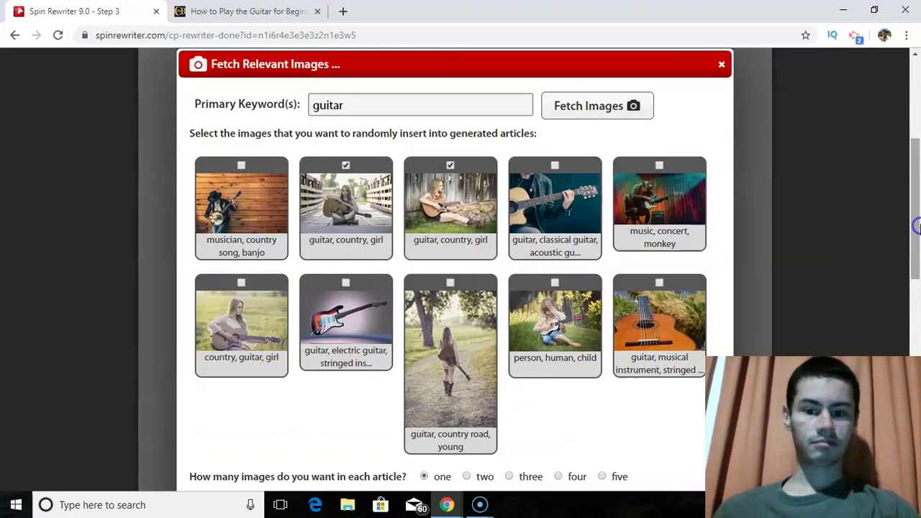
left_click(367, 207)
left_click(342, 329)
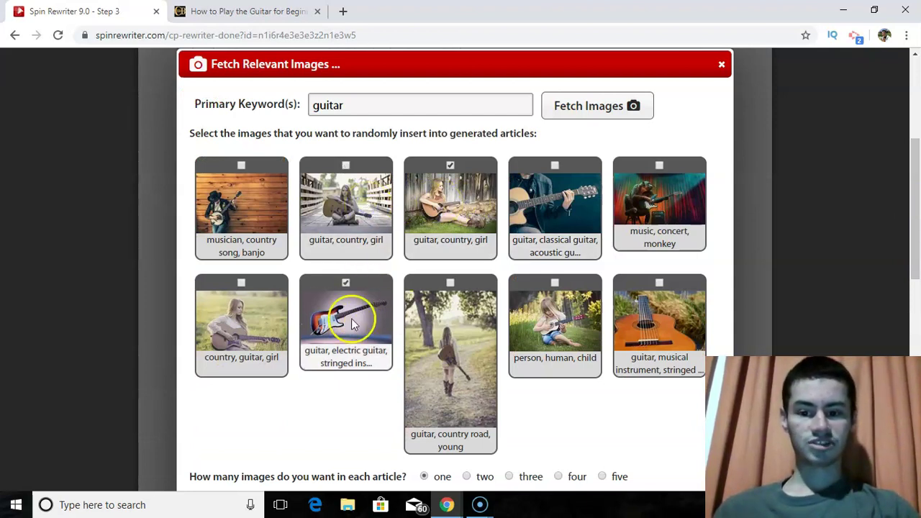
left_click_drag(918, 249, 918, 340)
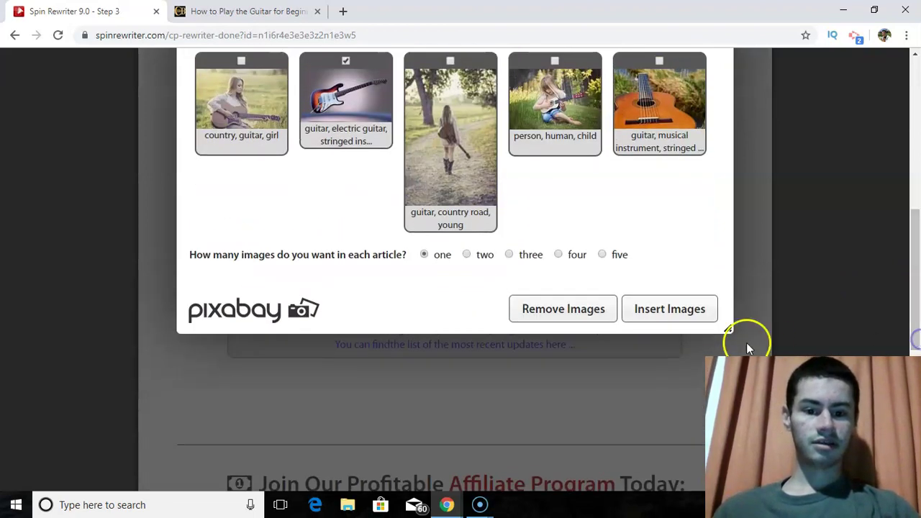
left_click(689, 309)
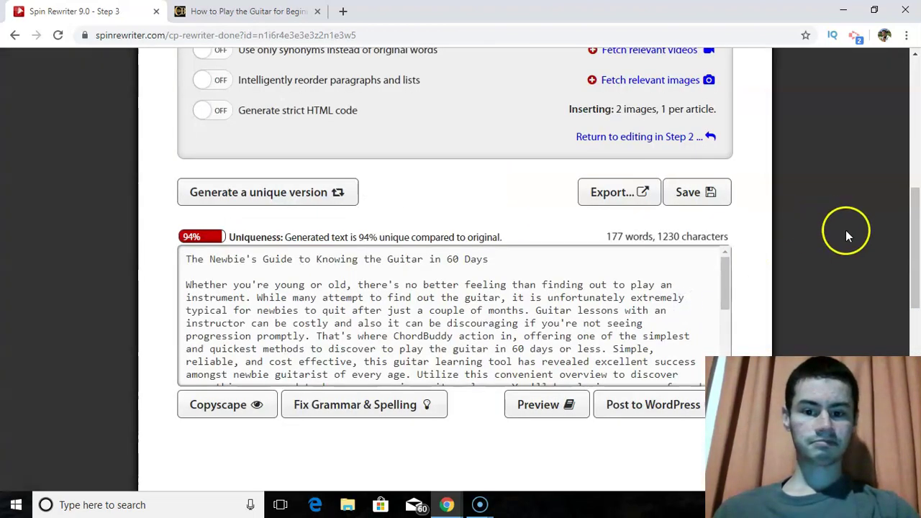
- Examine the image code and the closing paragraphs in the generated article
mouse_move(917, 232)
left_mouse_down()
mouse_move(917, 286)
mouse_move(917, 243)
left_mouse_up()
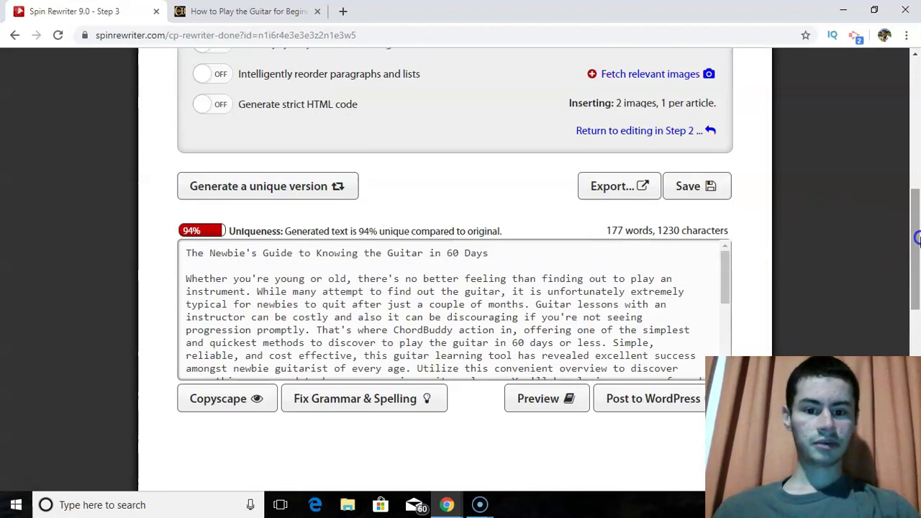
left_click_drag(723, 278, 739, 343)
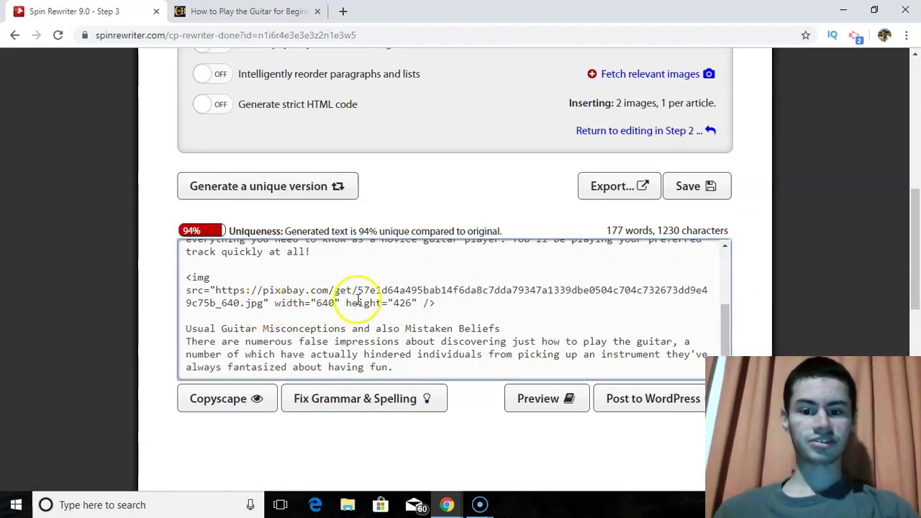
- Preview the generated article and examine how the inserted guitar image appears between the paragraphs
left_click(558, 401)
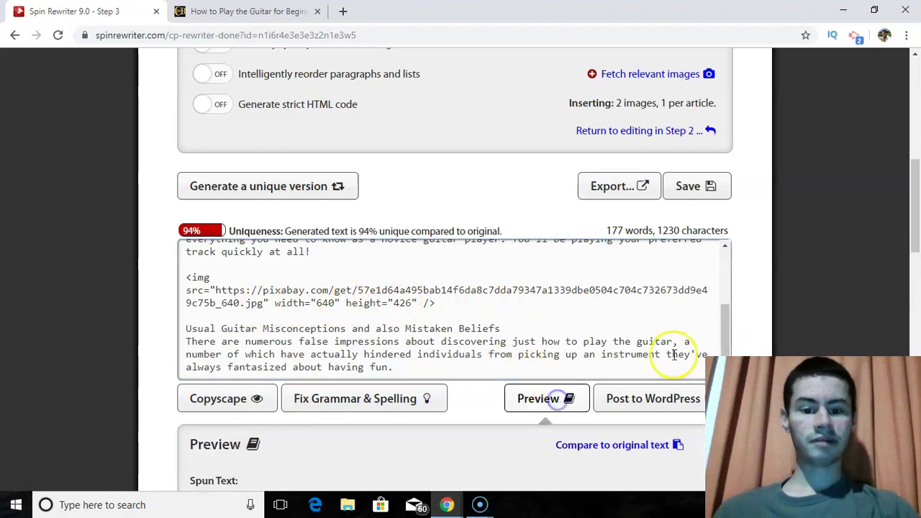
left_click_drag(914, 222, 916, 314)
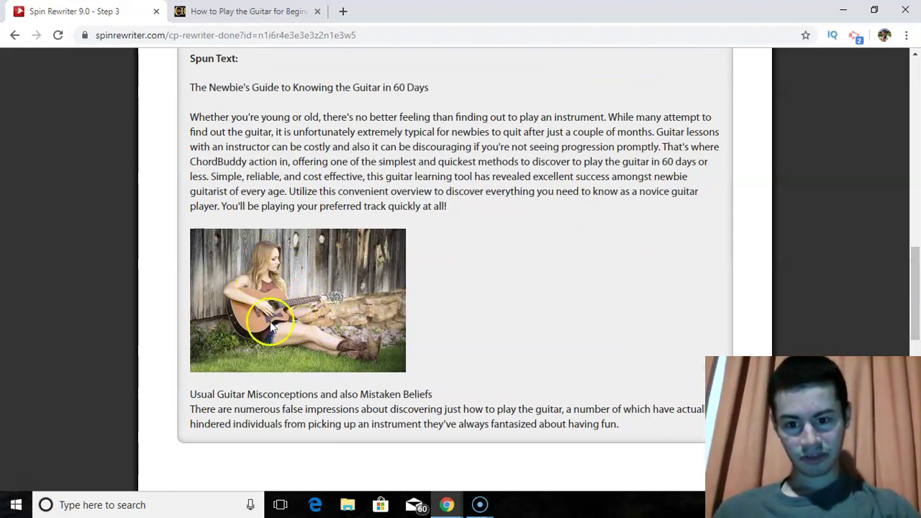
left_click_drag(917, 313, 917, 262)
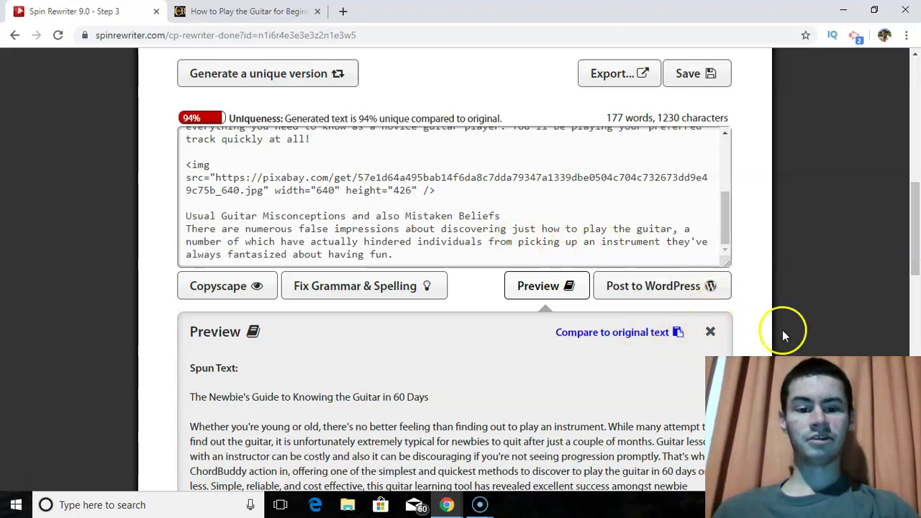
left_click_drag(915, 222, 915, 275)
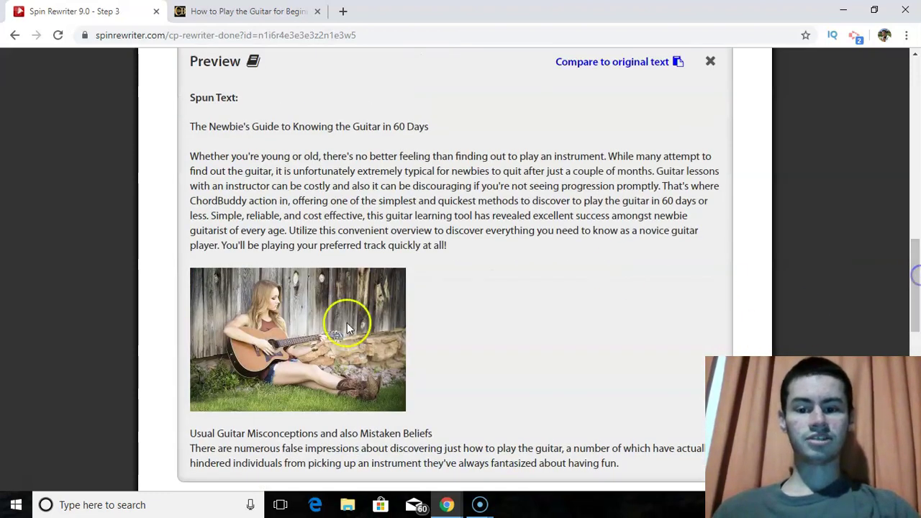
- Fetch relevant videos for "how to play guitar" and insert the "HOW TO PLAY GUITAR FOR BEGINNERS" video, one per article
left_click_drag(916, 310, 916, 225)
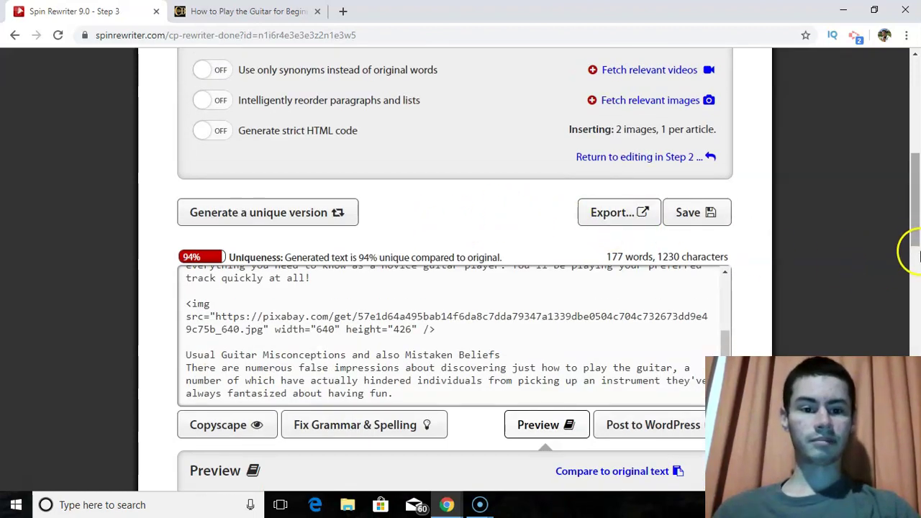
left_click_drag(914, 230, 916, 210)
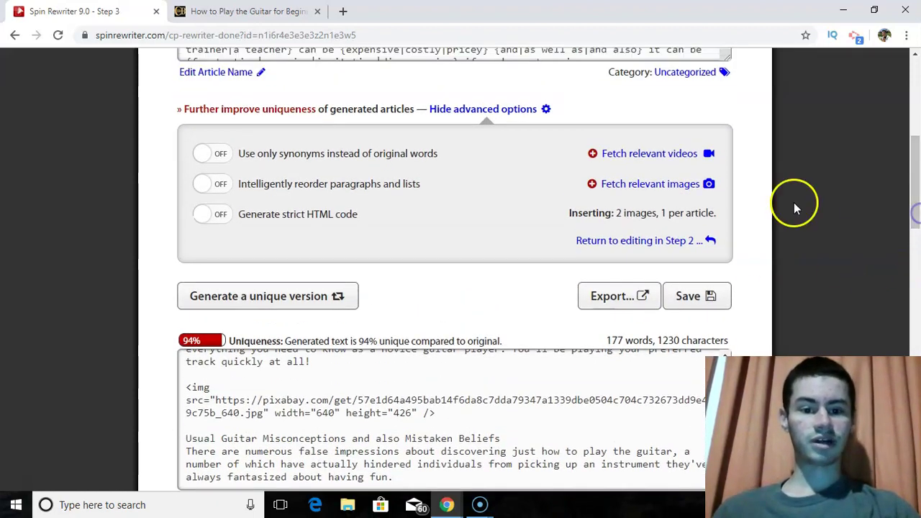
left_click(673, 154)
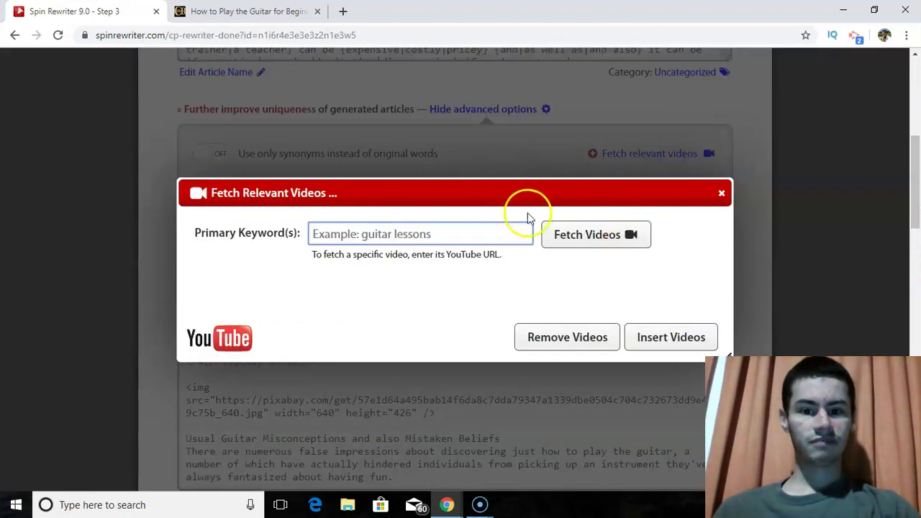
type("how to play guitar")
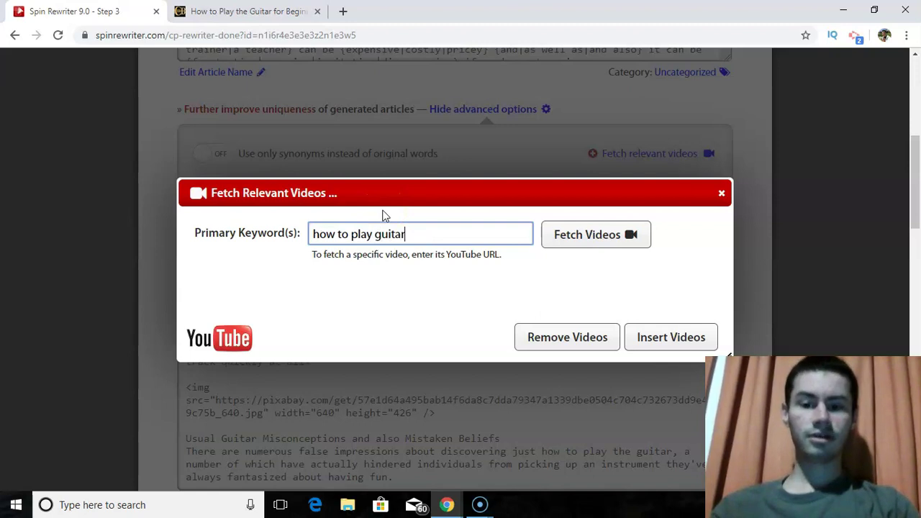
left_click(609, 228)
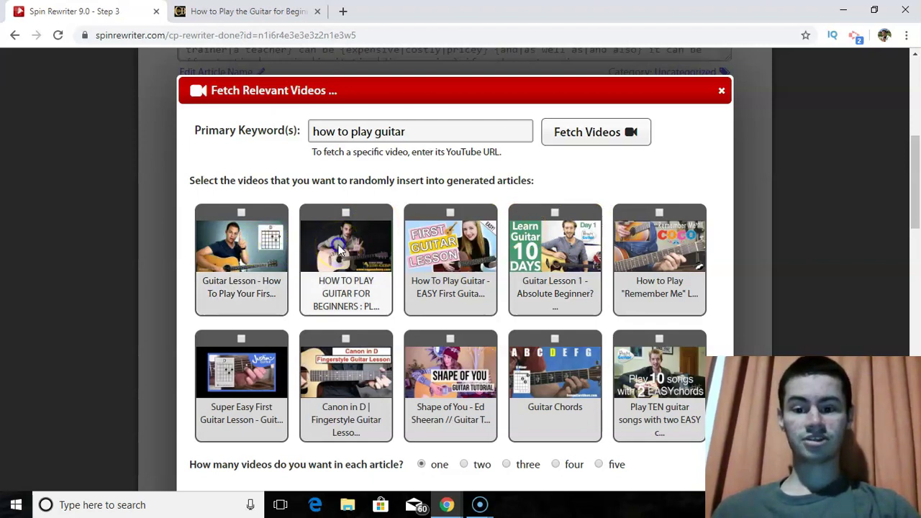
left_click_drag(916, 177, 918, 219)
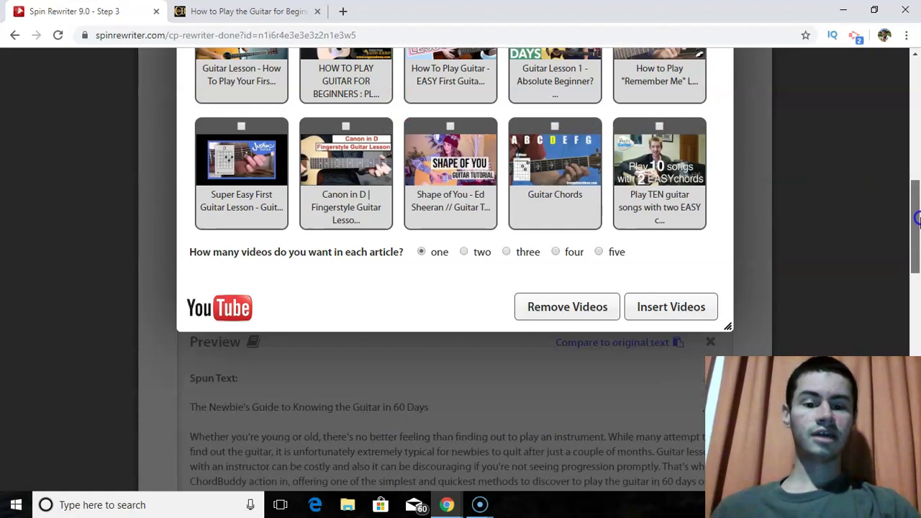
left_click(689, 309)
- Play the embedded guitar video in the article preview, skip ahead in it and pause it
left_click(918, 193)
left_click_drag(918, 236, 918, 358)
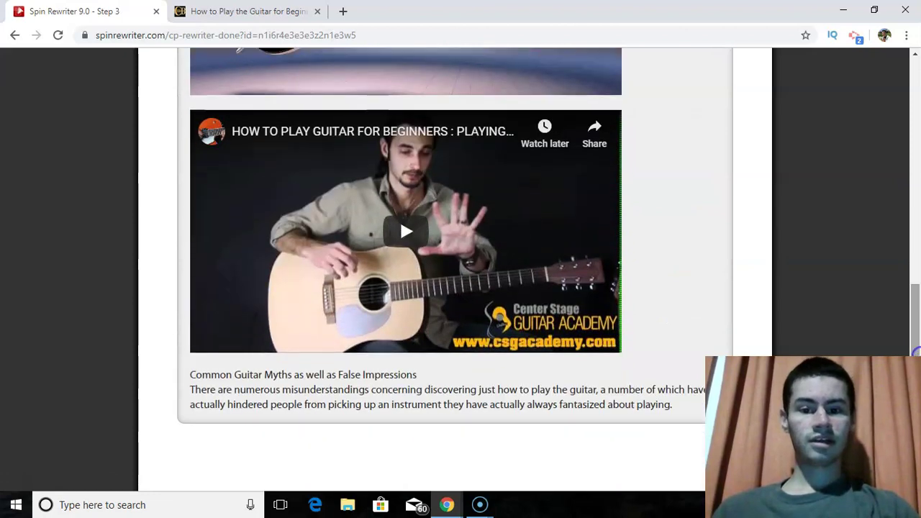
left_click(454, 275)
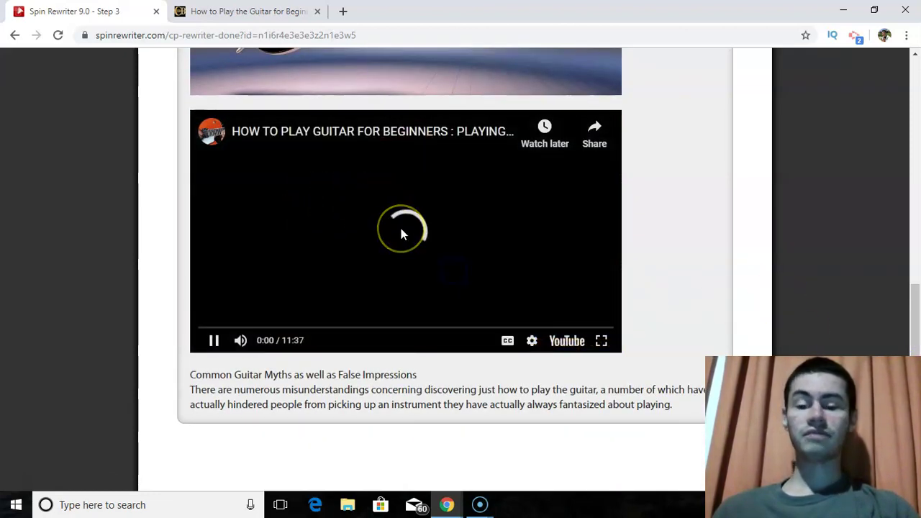
left_click(231, 328)
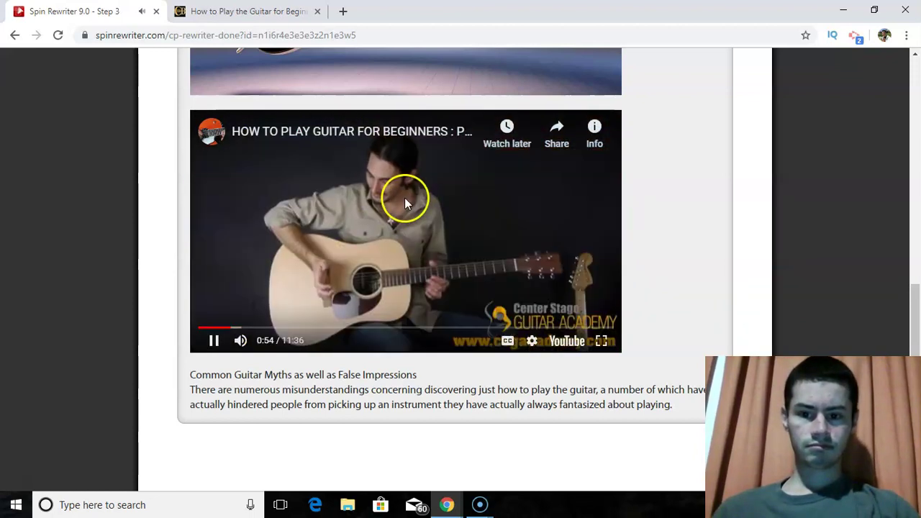
left_click(363, 236)
- Cut the YouTube iframe code and its spare blank line from below the image code in the generated article
left_click_drag(916, 352, 917, 228)
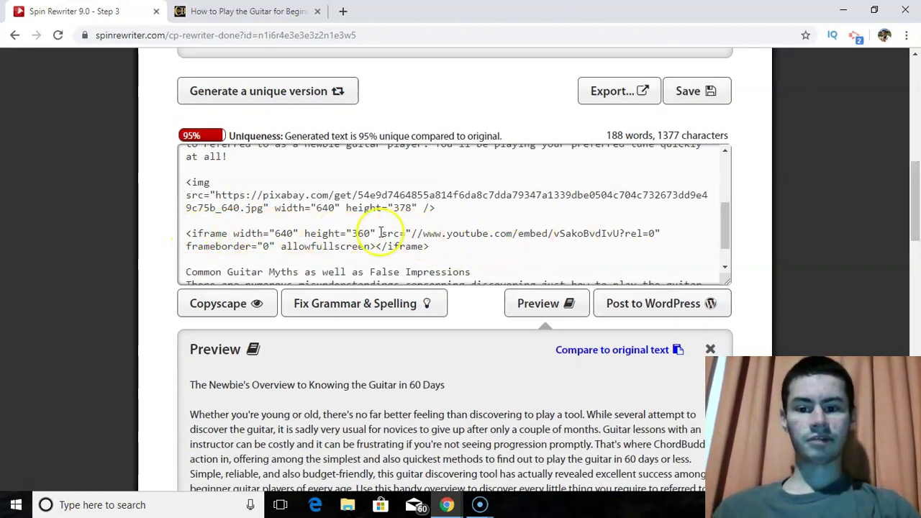
left_click_drag(447, 245, 182, 235)
key("ctrl+c")
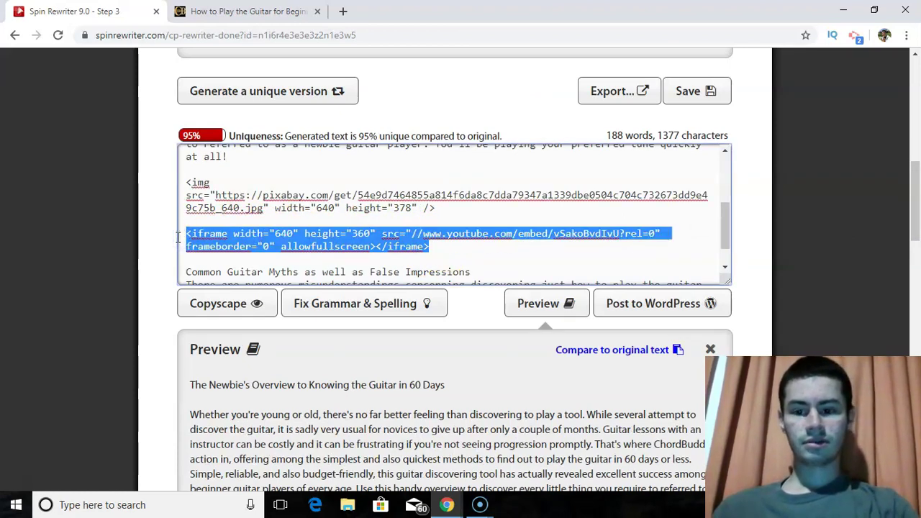
key("Delete")
key("Delete")
key("Delete")
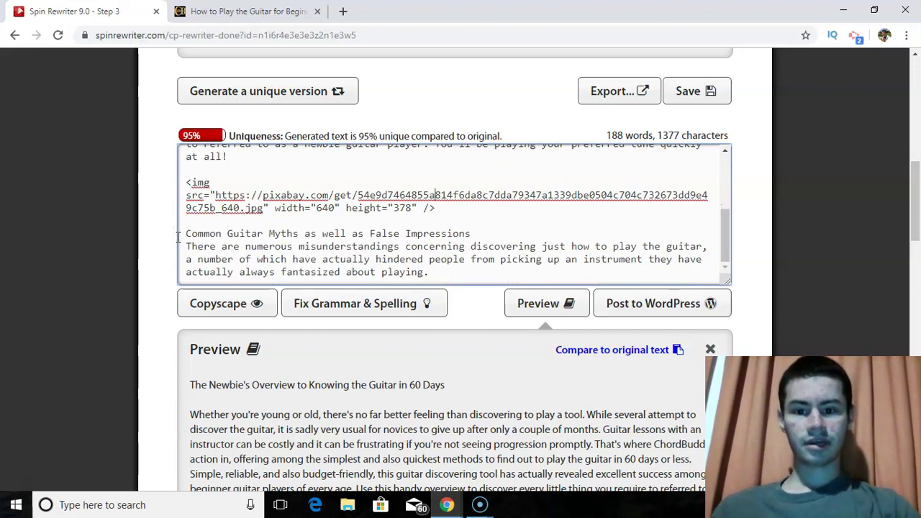
- Paste the YouTube iframe code between the article title and the first paragraph, separated by blank lines
key("ctrl+Home")
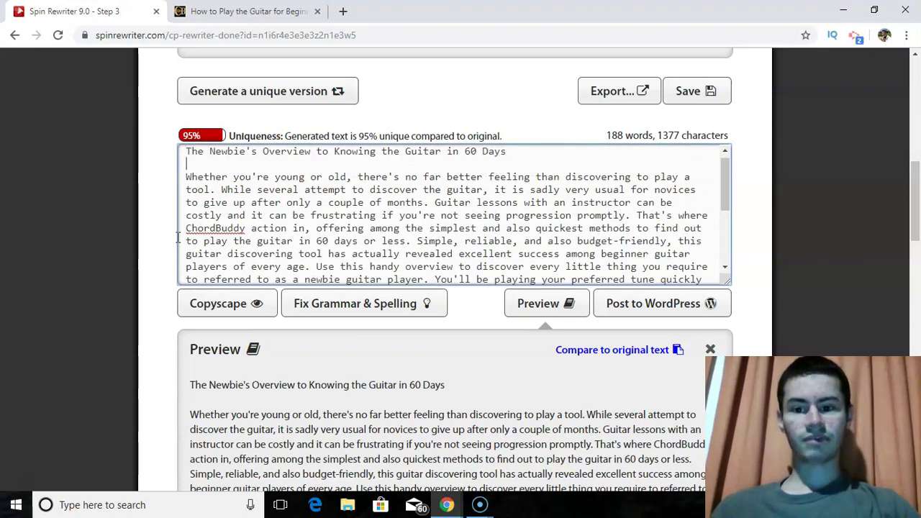
key("Down")
key("Down")
key("Down")
key("Down")
key("Down")
key("Down")
key("Down")
key("Down")
key("Down")
key("Down")
key("Up")
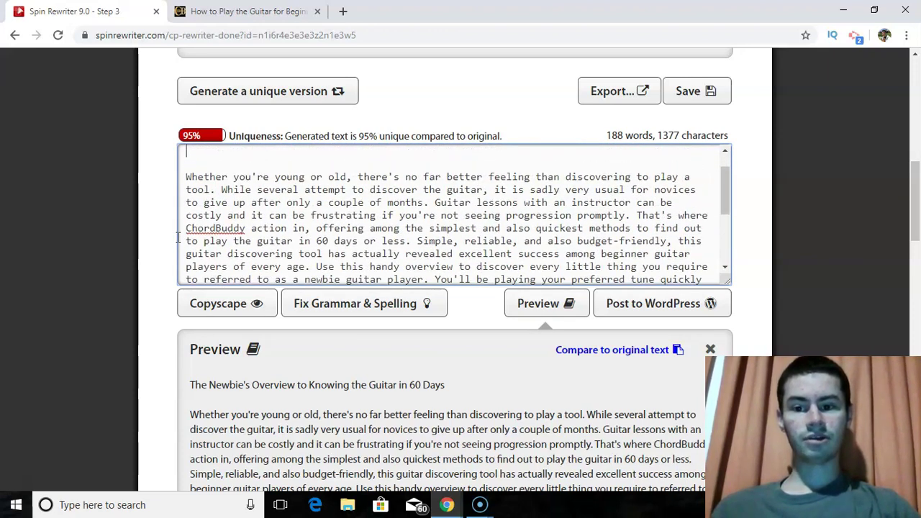
key("Up")
key("Up")
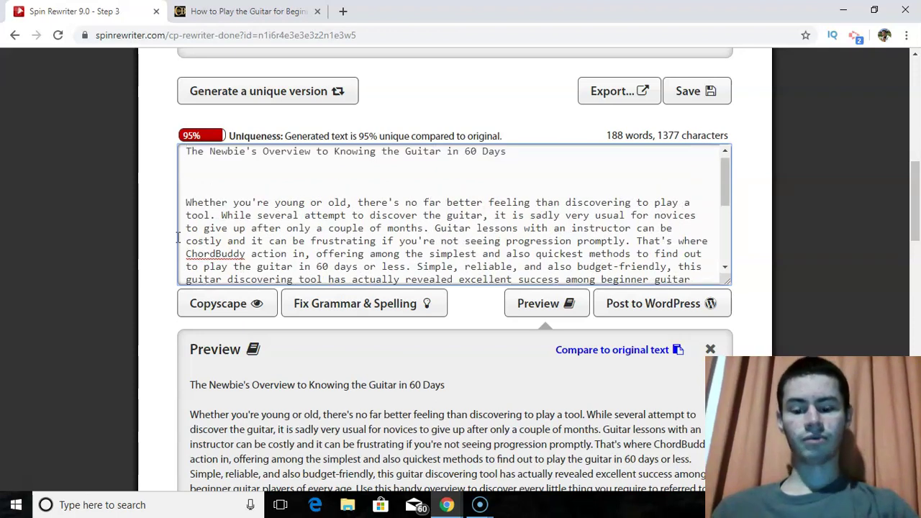
key("ctrl+v")
- Refresh the article preview and examine the relocated video beneath the title and the rest of the layout
left_click_drag(917, 204, 917, 234)
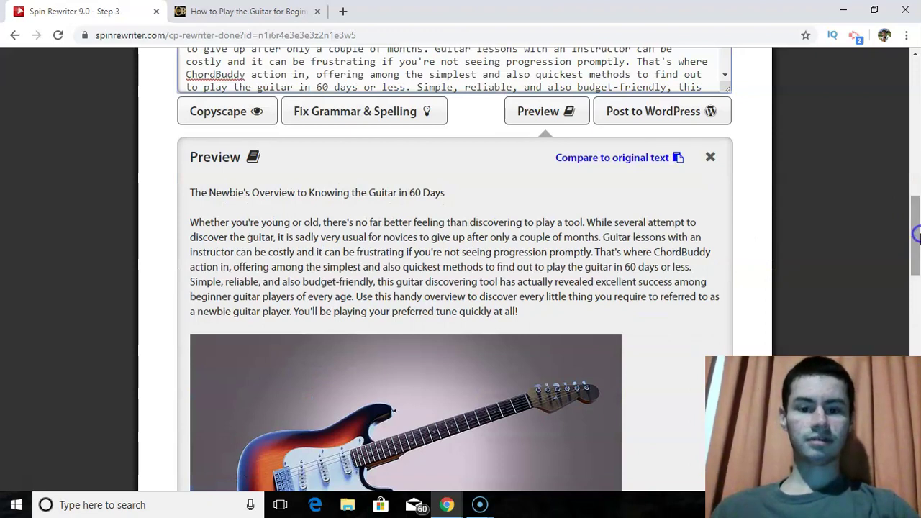
left_click(528, 117)
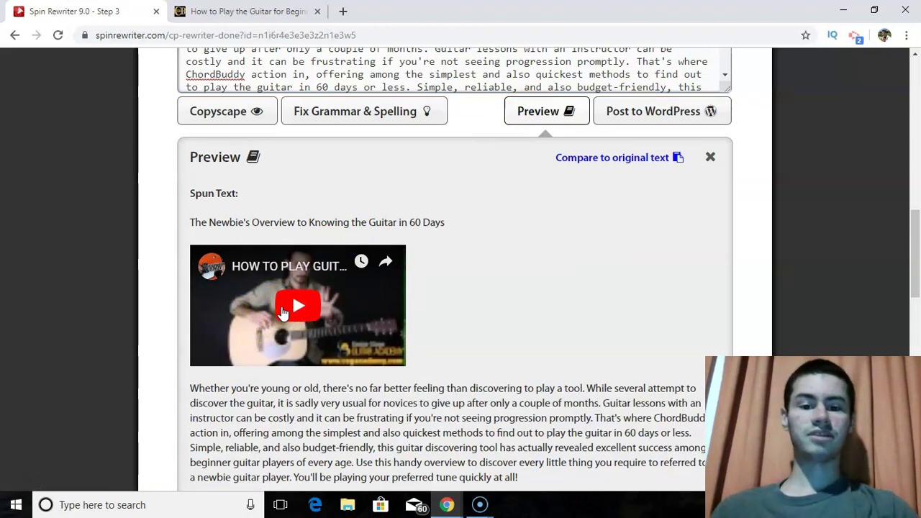
left_click_drag(913, 240, 915, 295)
left_click_drag(916, 331, 917, 219)
left_click(243, 170)
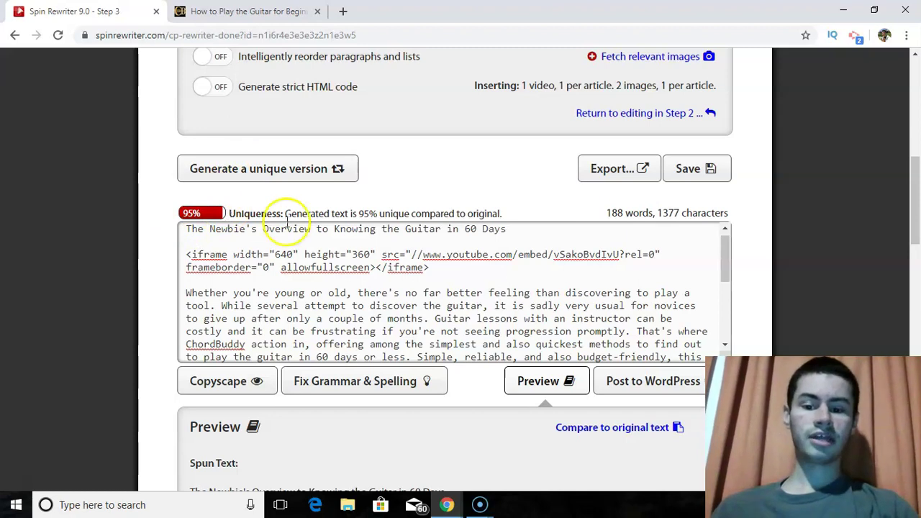
- Look at the Perfect Tense grammar and spelling integration, then close its dialog and return to the article's publishing options
left_click(338, 384)
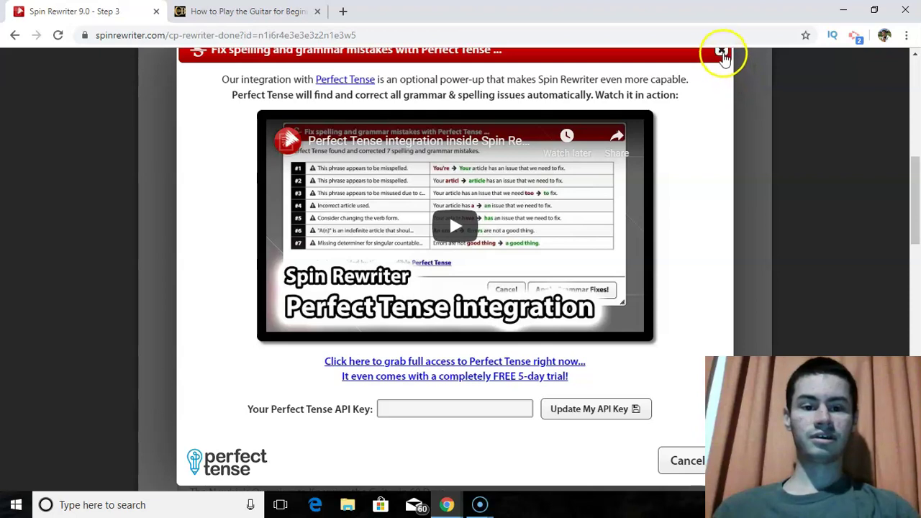
left_click(722, 52)
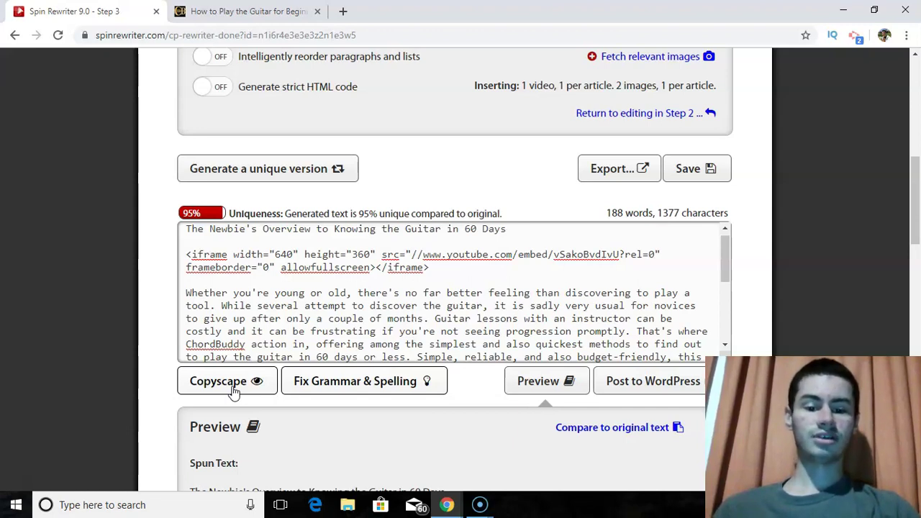
left_click(647, 387)
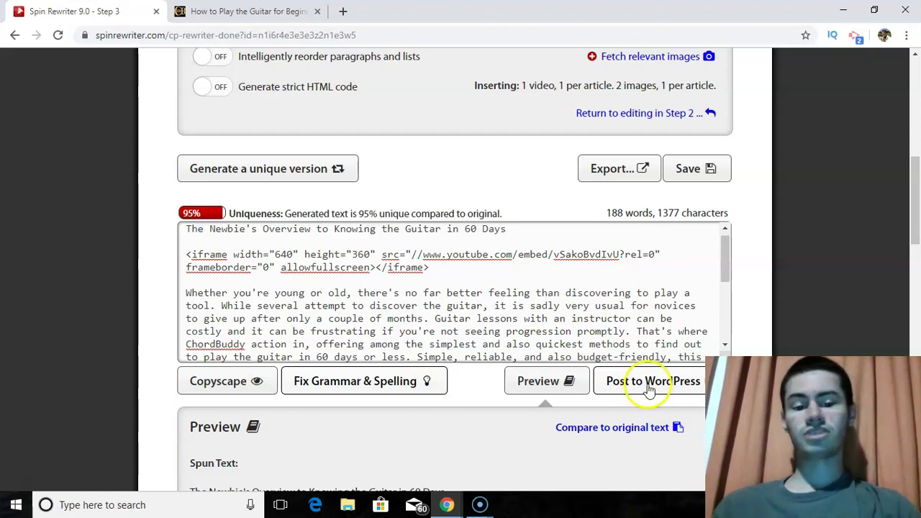
- Generate another unique version of the article and bring its preview into view
left_click(219, 169)
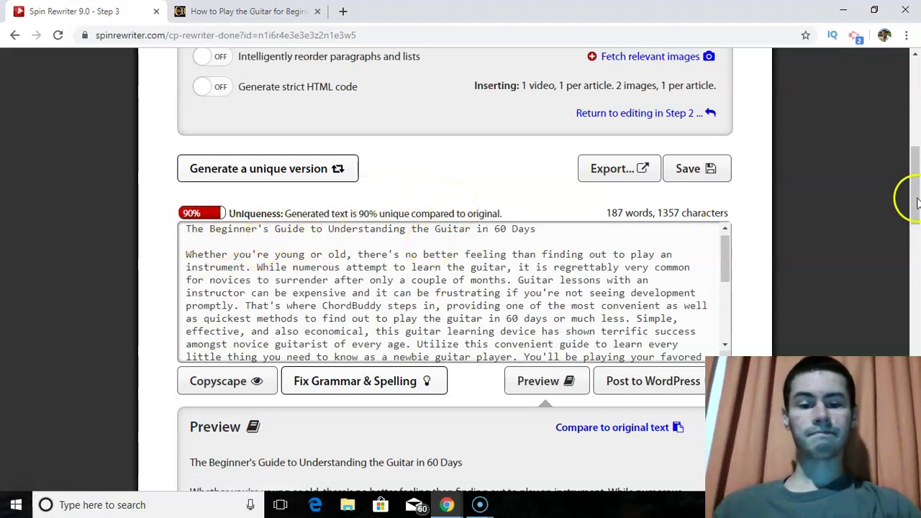
left_click_drag(915, 196, 919, 216)
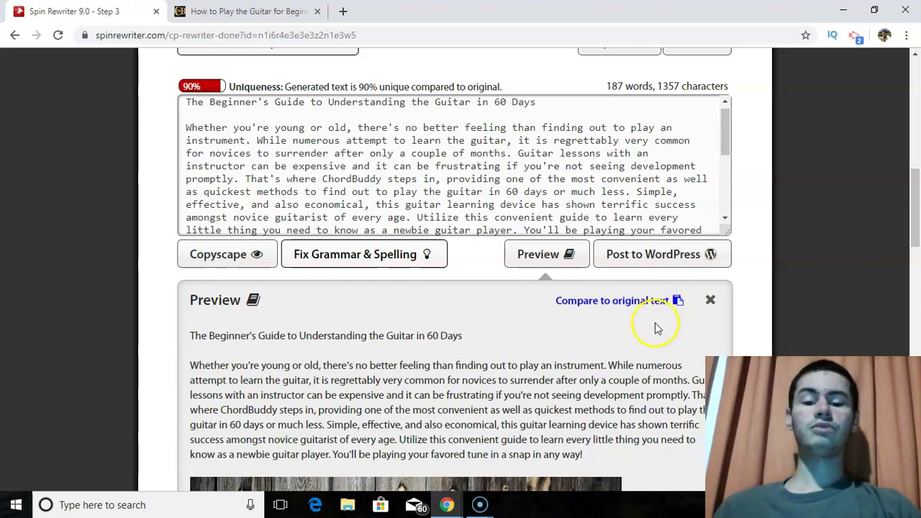
- Switch to the Spin Rewriter Affiliate Program window and examine the Merge Articles, Content Screener and Article Helper software bonuses
mouse_move(446, 508)
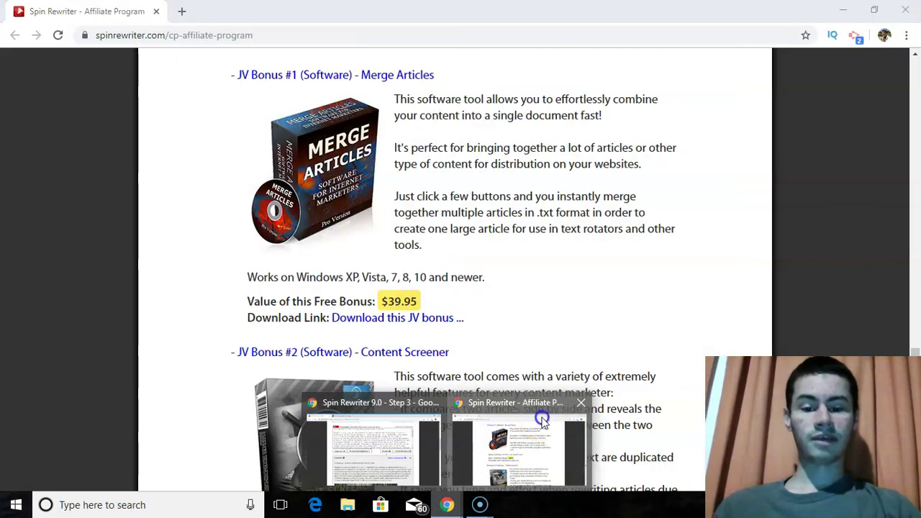
left_click(536, 414)
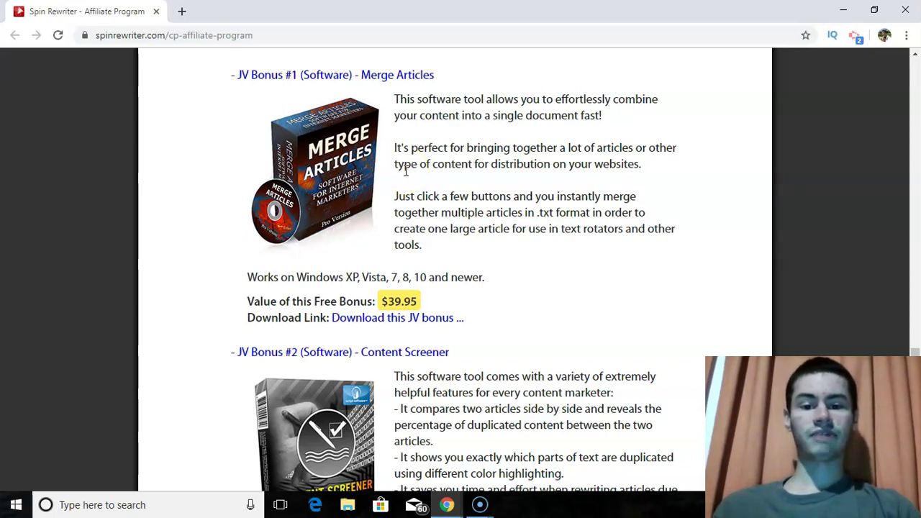
scroll(920, 245, "down", 1)
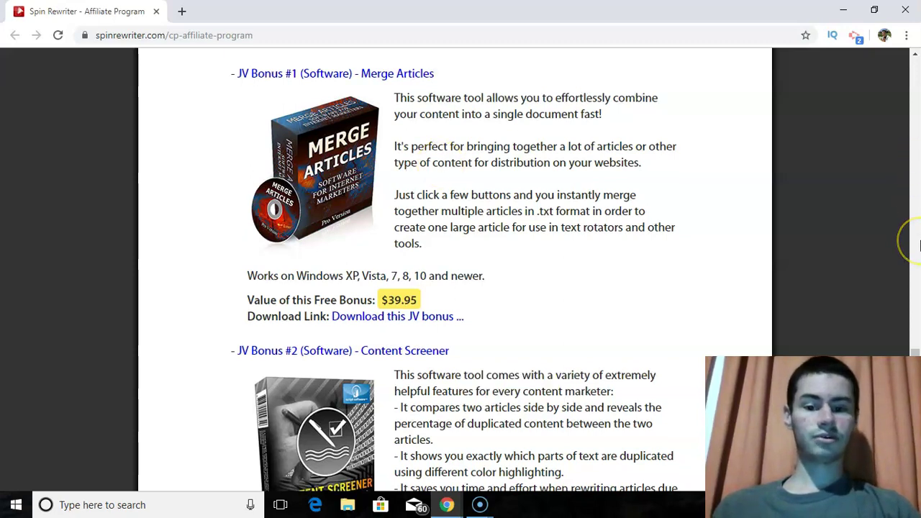
scroll(920, 246, "down", 4)
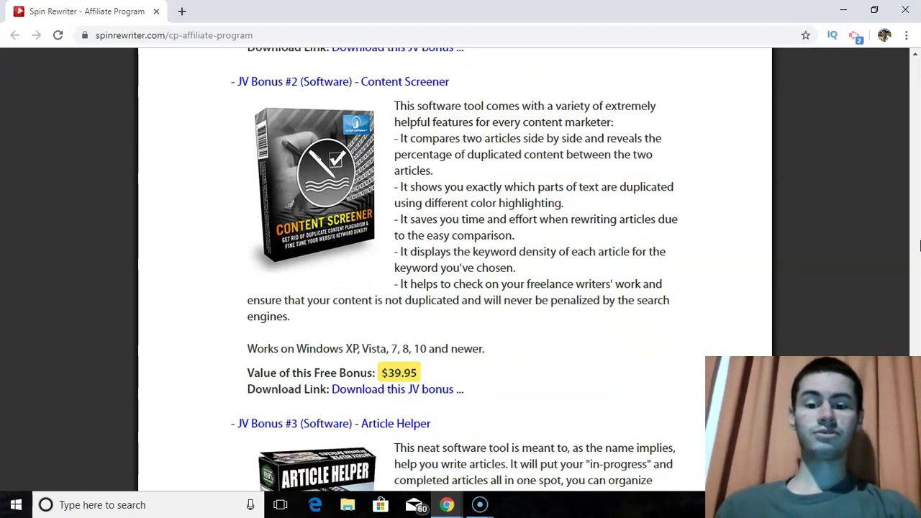
scroll(920, 245, "down", 2)
scroll(920, 246, "down", 3)
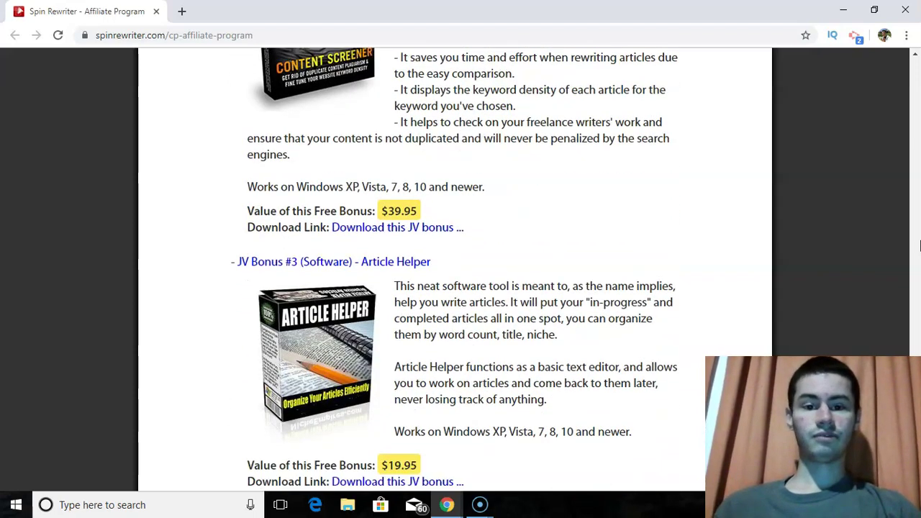
scroll(920, 245, "up", 1)
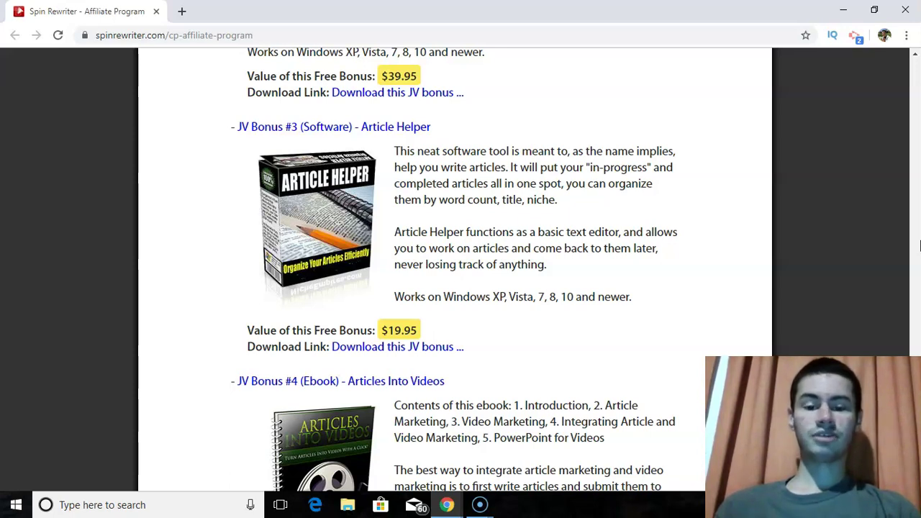
scroll(919, 246, "down", 1)
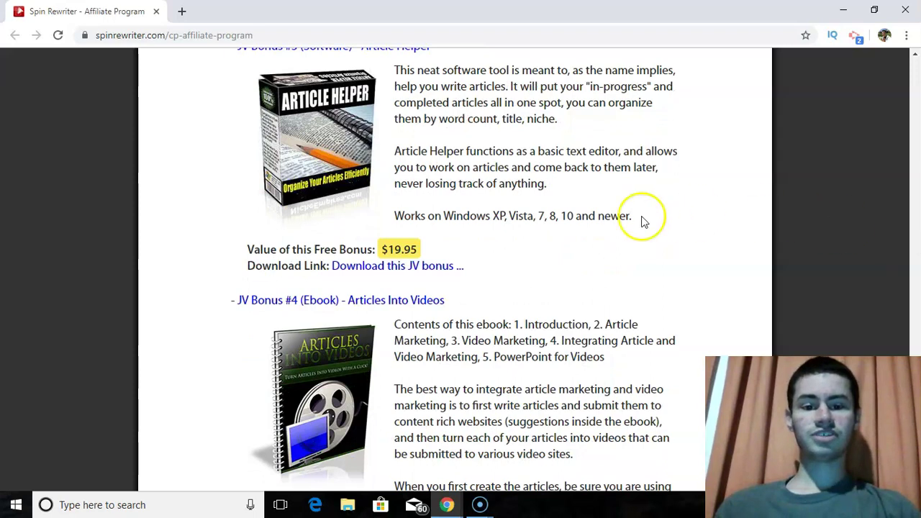
scroll(616, 138, "down", 1)
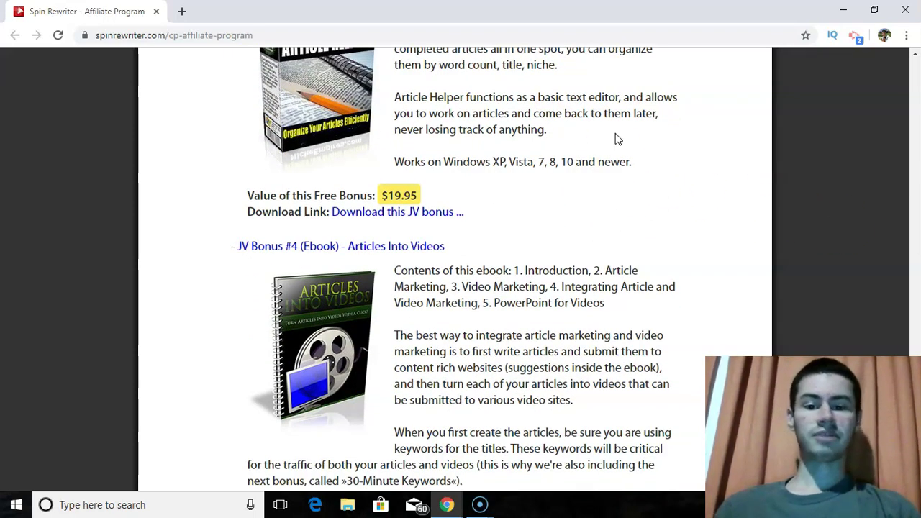
- Read through the ebook bonuses from Articles Into Videos and 30-Minute Keywords to Content Marketing Strategies and Ultimate Link Building
scroll(616, 139, "down", 3)
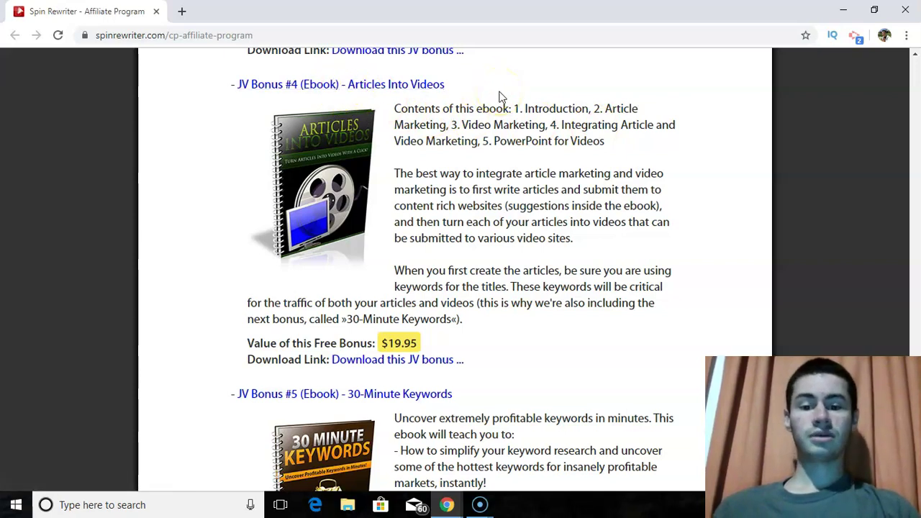
scroll(498, 92, "down", 1)
scroll(498, 93, "down", 3)
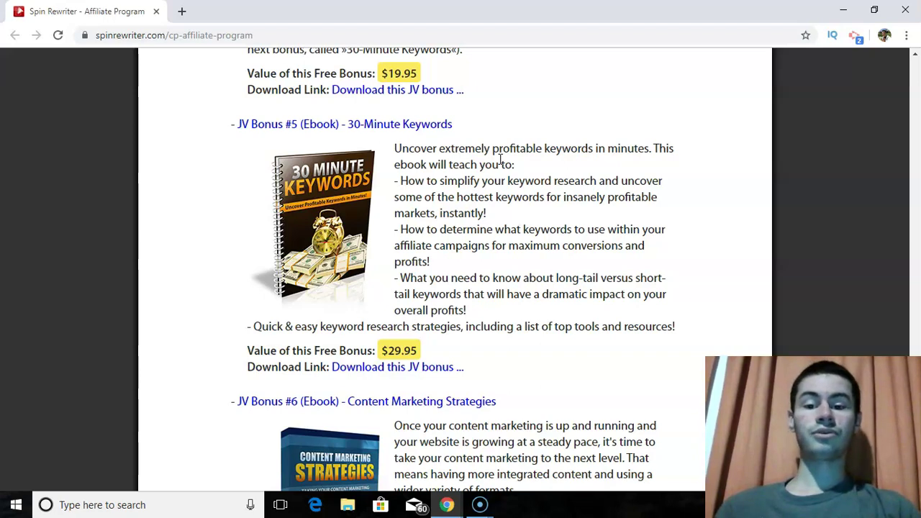
scroll(500, 159, "down", 4)
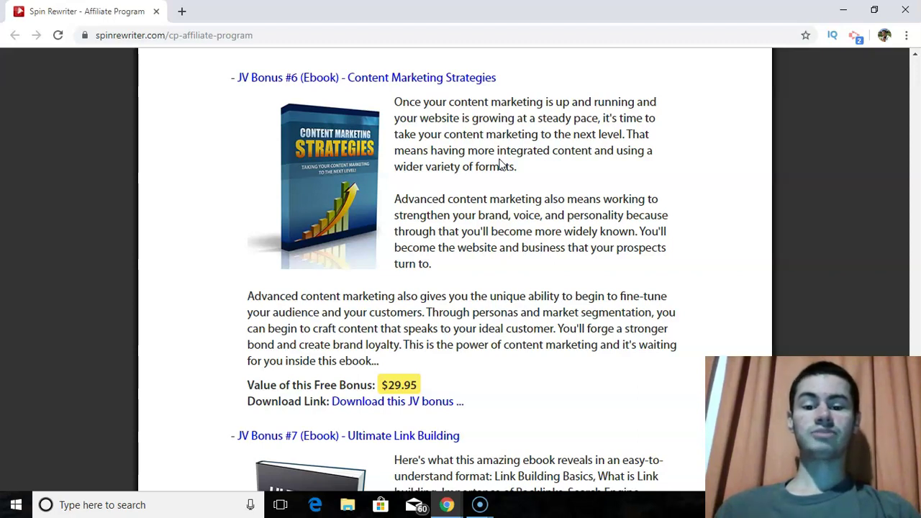
scroll(502, 164, "down", 4)
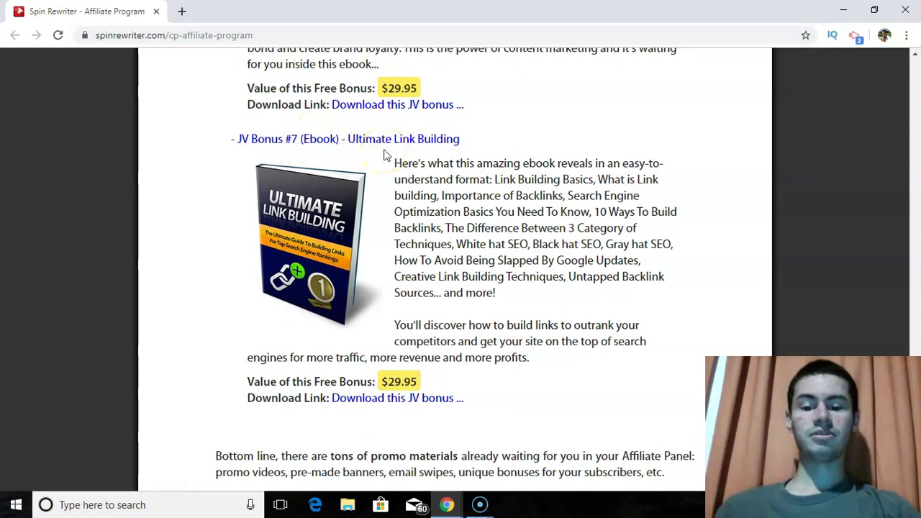
scroll(384, 155, "down", 1)
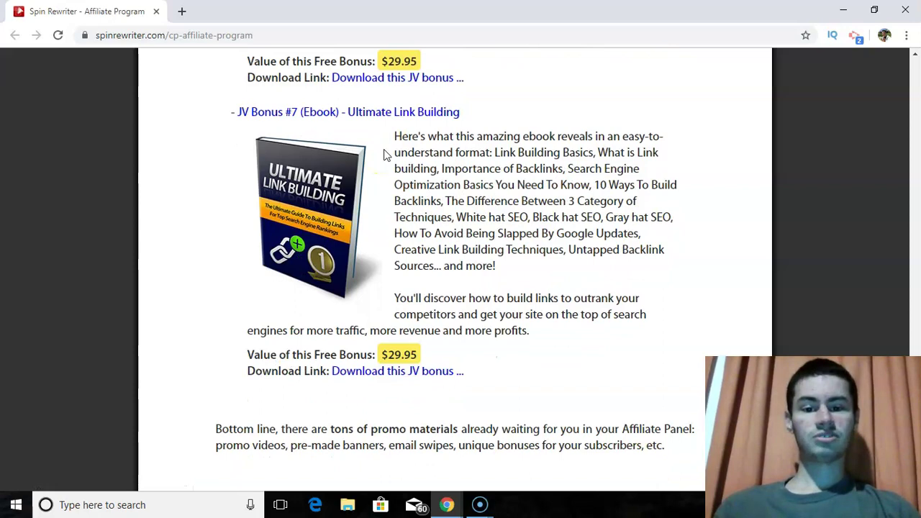
scroll(383, 154, "down", 1)
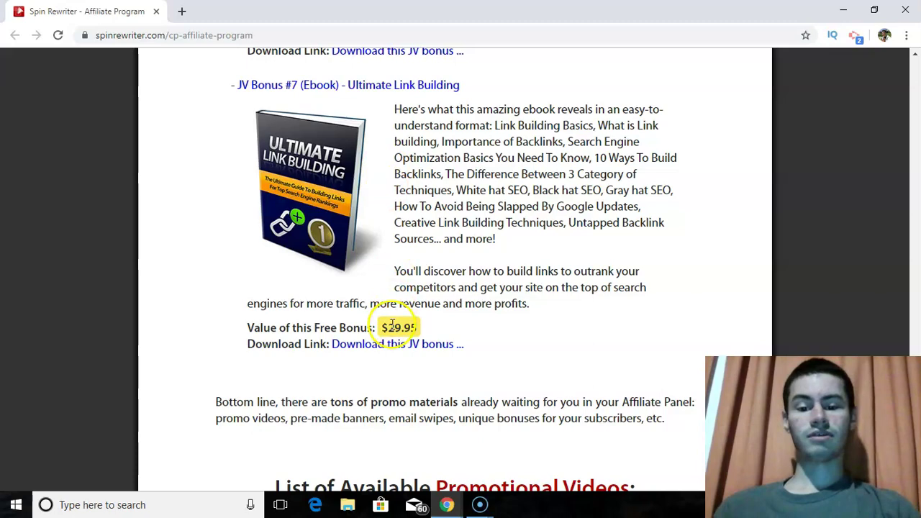
- Go back through the ebook bonuses from Ultimate Link Building to the 30-Minute Keywords entry
scroll(460, 333, "up", 4)
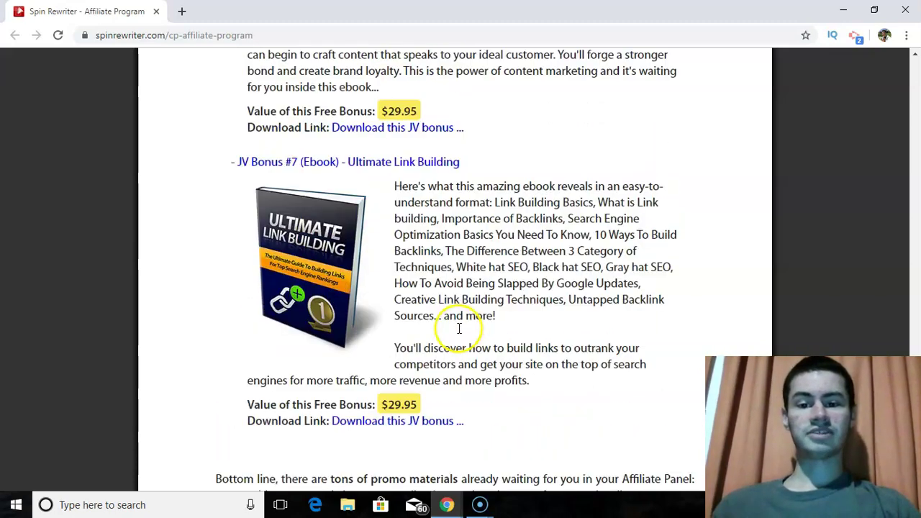
scroll(384, 345, "up", 5)
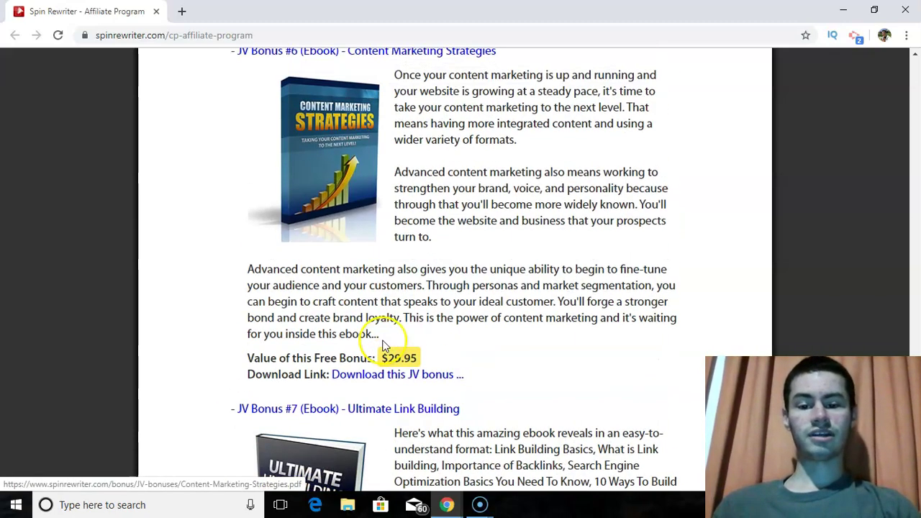
scroll(384, 345, "up", 1)
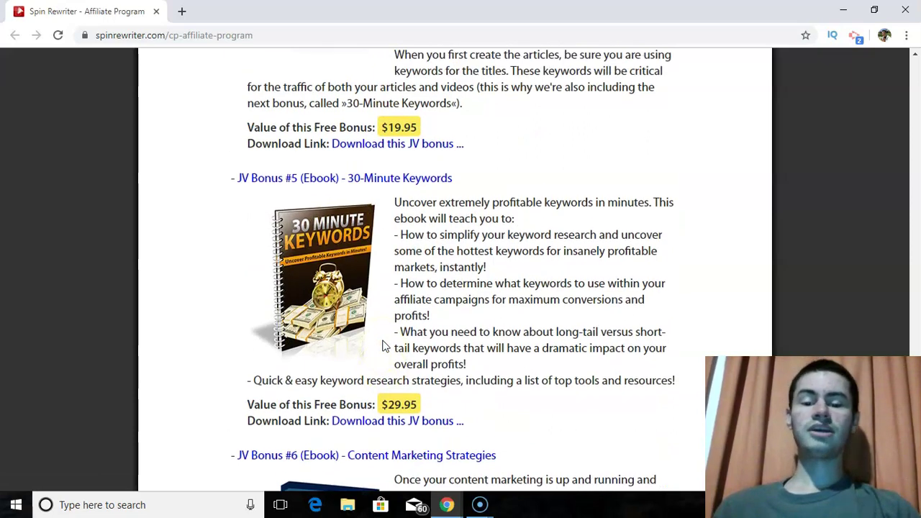